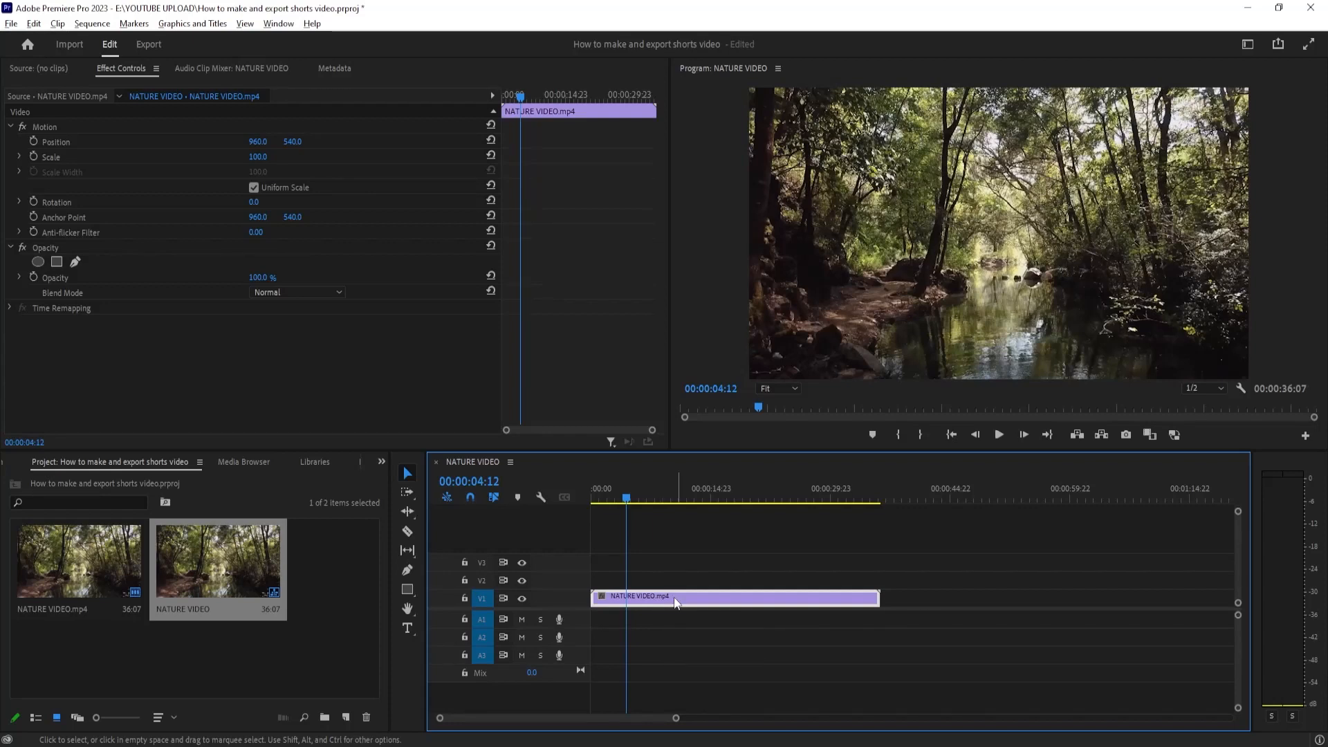
- Change the sequence's frame size to 1080 horizontal by 1920 vertical and accept deleting its preview files
{"action": "left_click", "coordinate": [92, 25]}
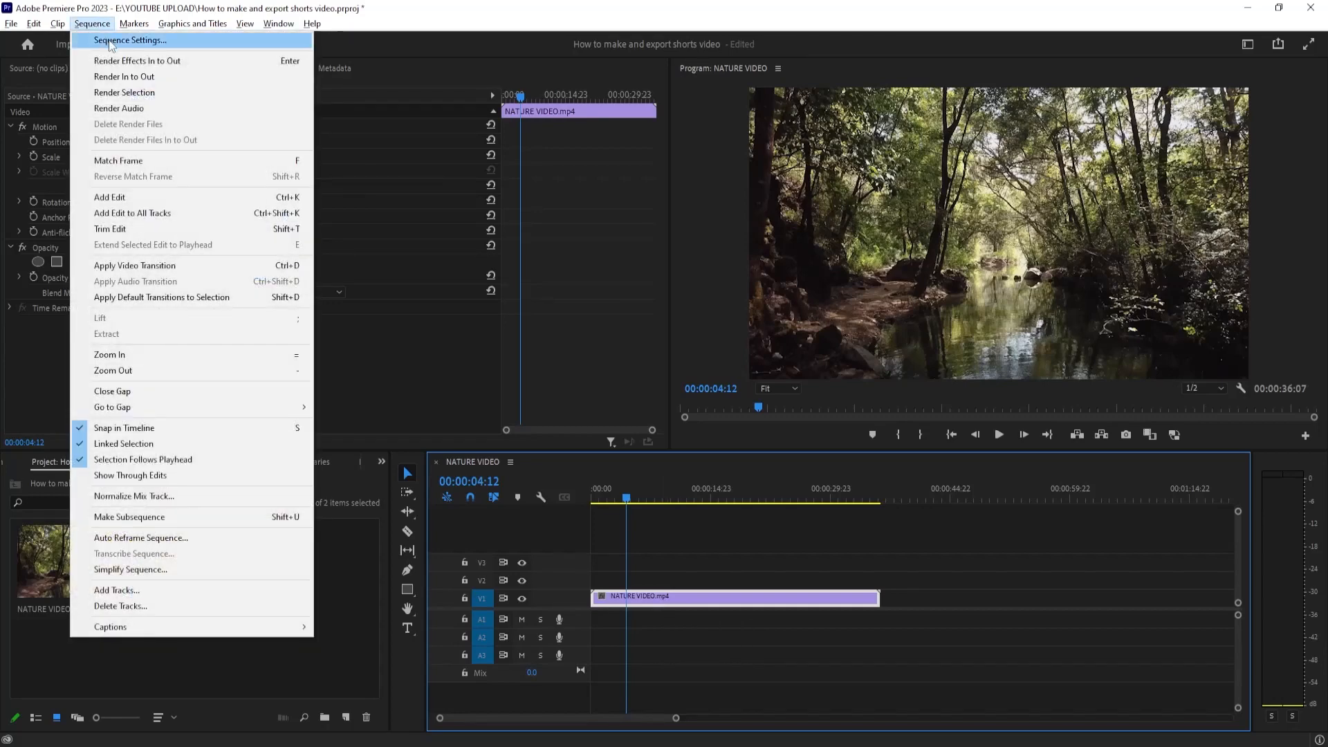
{"action": "left_click", "coordinate": [147, 40]}
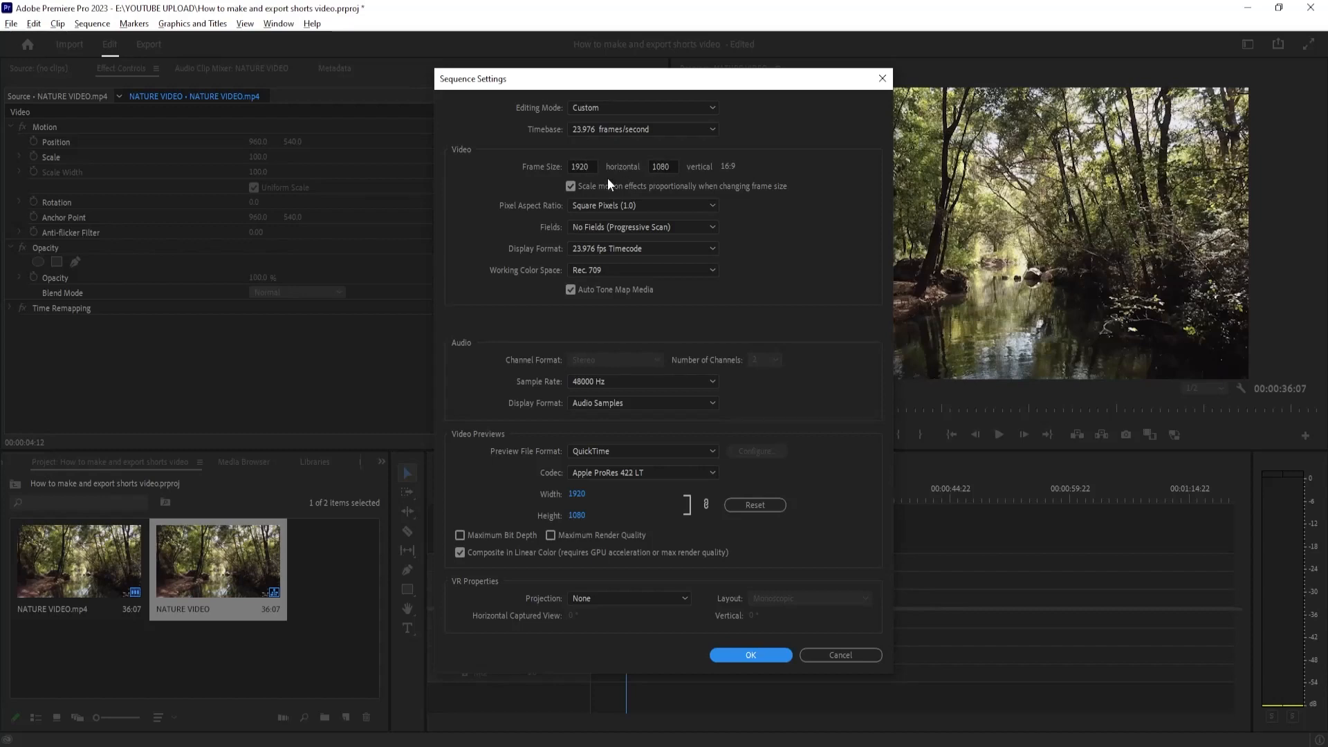
{"action": "left_click_drag", "start_coordinate": [592, 166], "coordinate": [550, 166]}
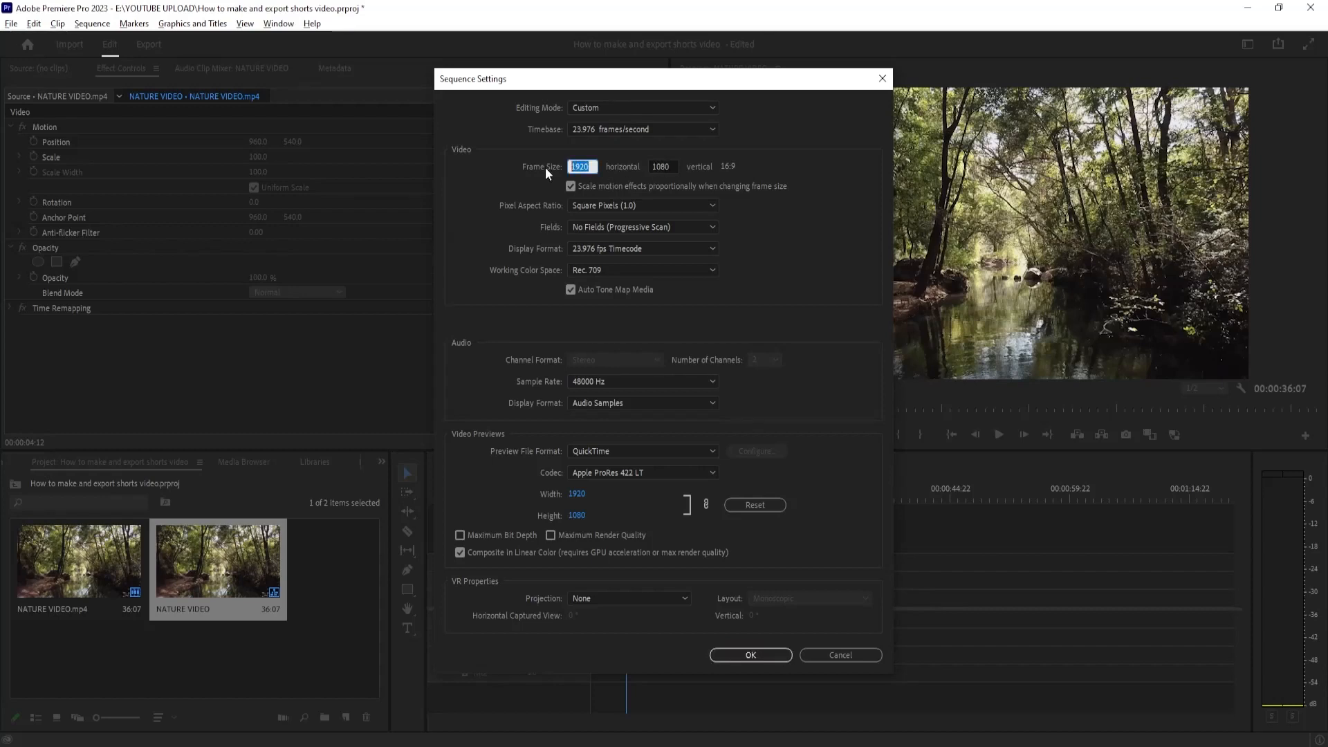
{"action": "type", "text": "10"}
{"action": "key", "text": "Tab"}
{"action": "type", "text": "19"}
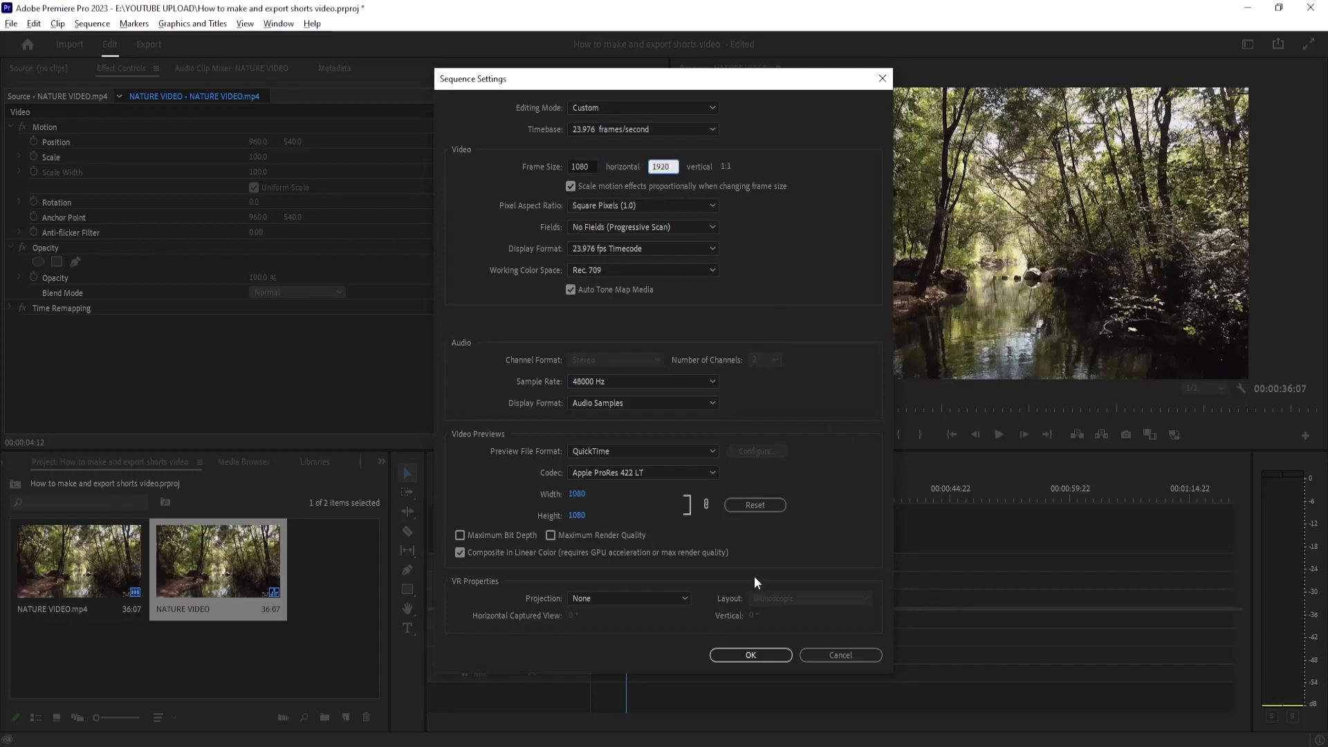
{"action": "left_click", "coordinate": [750, 656]}
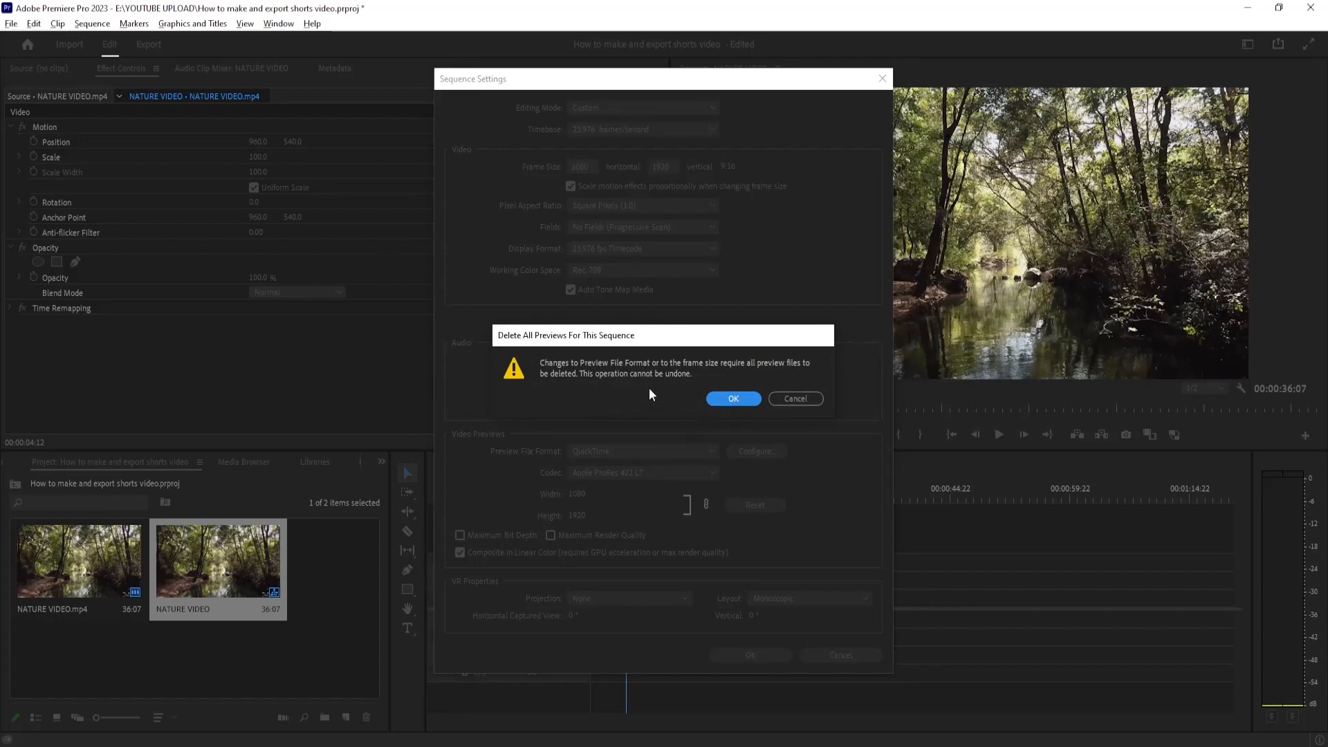
{"action": "left_click", "coordinate": [735, 399]}
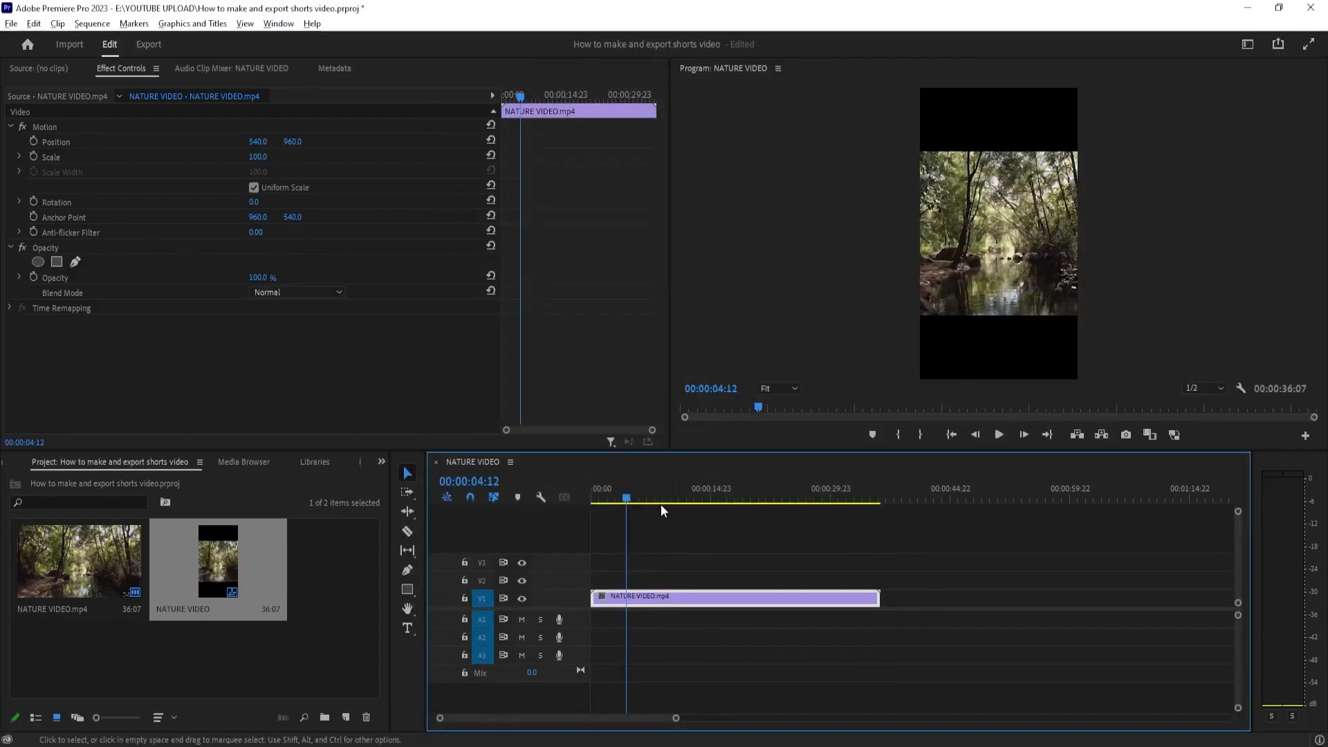
- Play and scrub the vertical sequence to check how the clip fits the frame, returning to the start
{"action": "key", "text": "space"}
{"action": "key", "text": "space"}
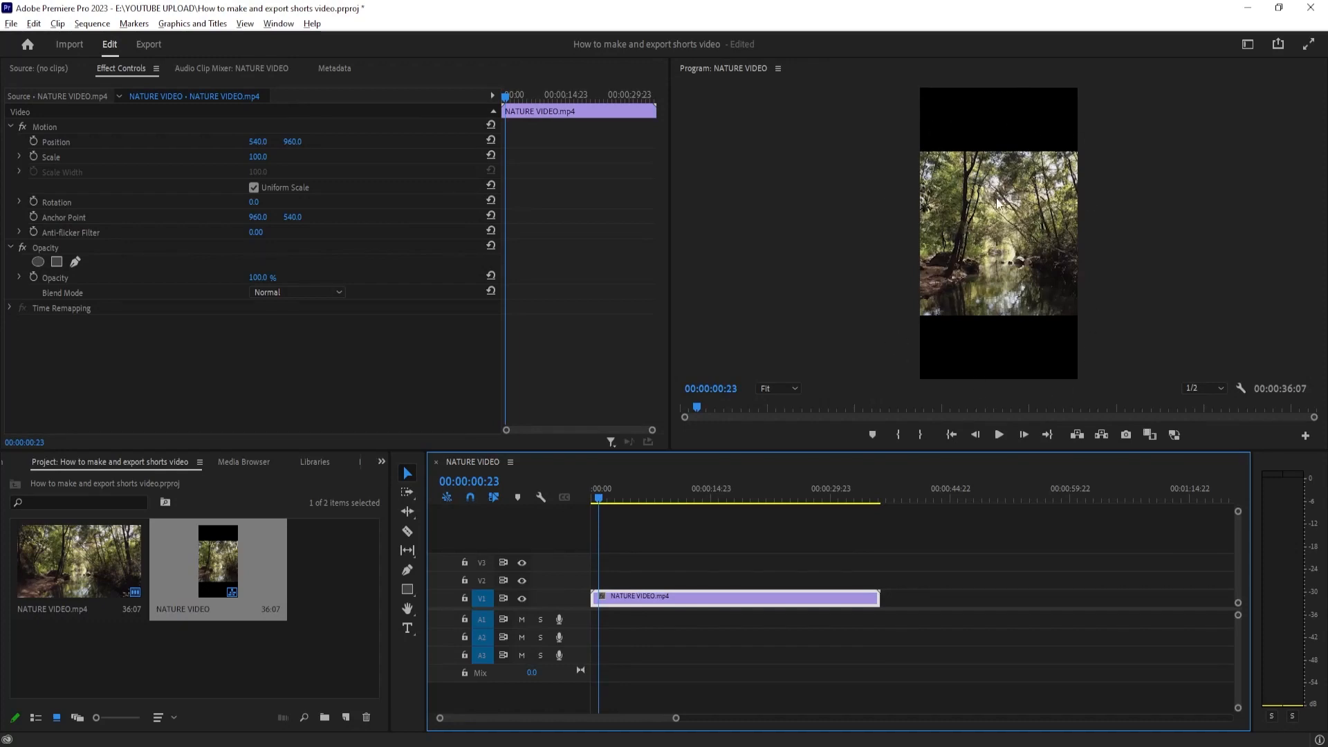
{"action": "left_click_drag", "start_coordinate": [602, 497], "coordinate": [660, 536]}
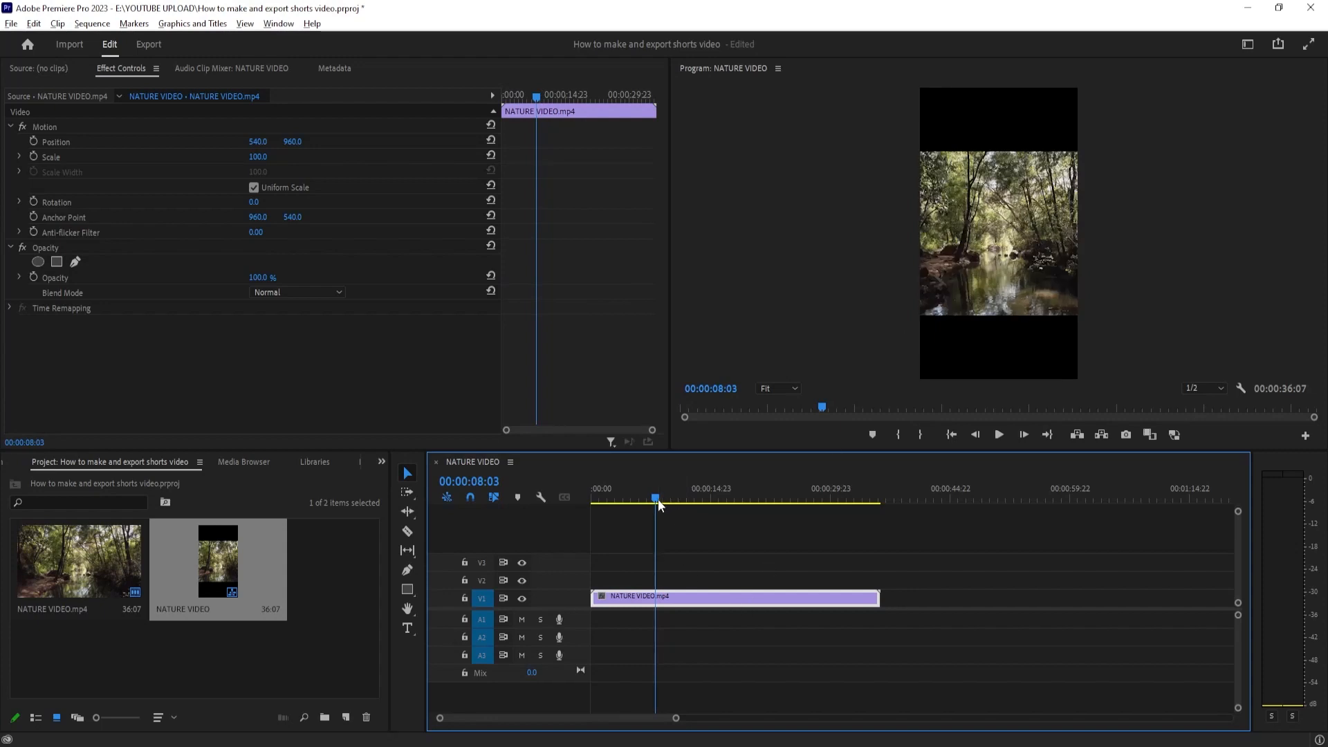
{"action": "left_click_drag", "start_coordinate": [659, 499], "coordinate": [645, 500]}
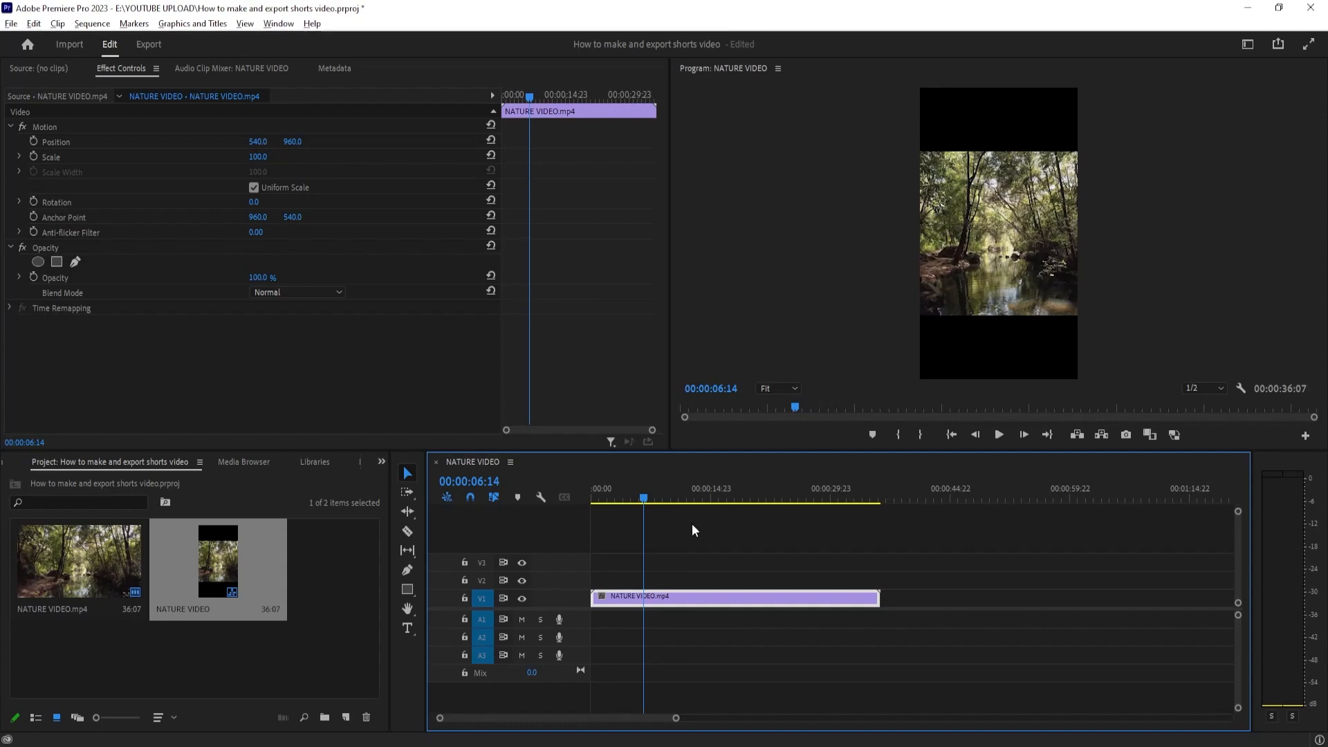
{"action": "left_click_drag", "start_coordinate": [641, 503], "coordinate": [588, 502]}
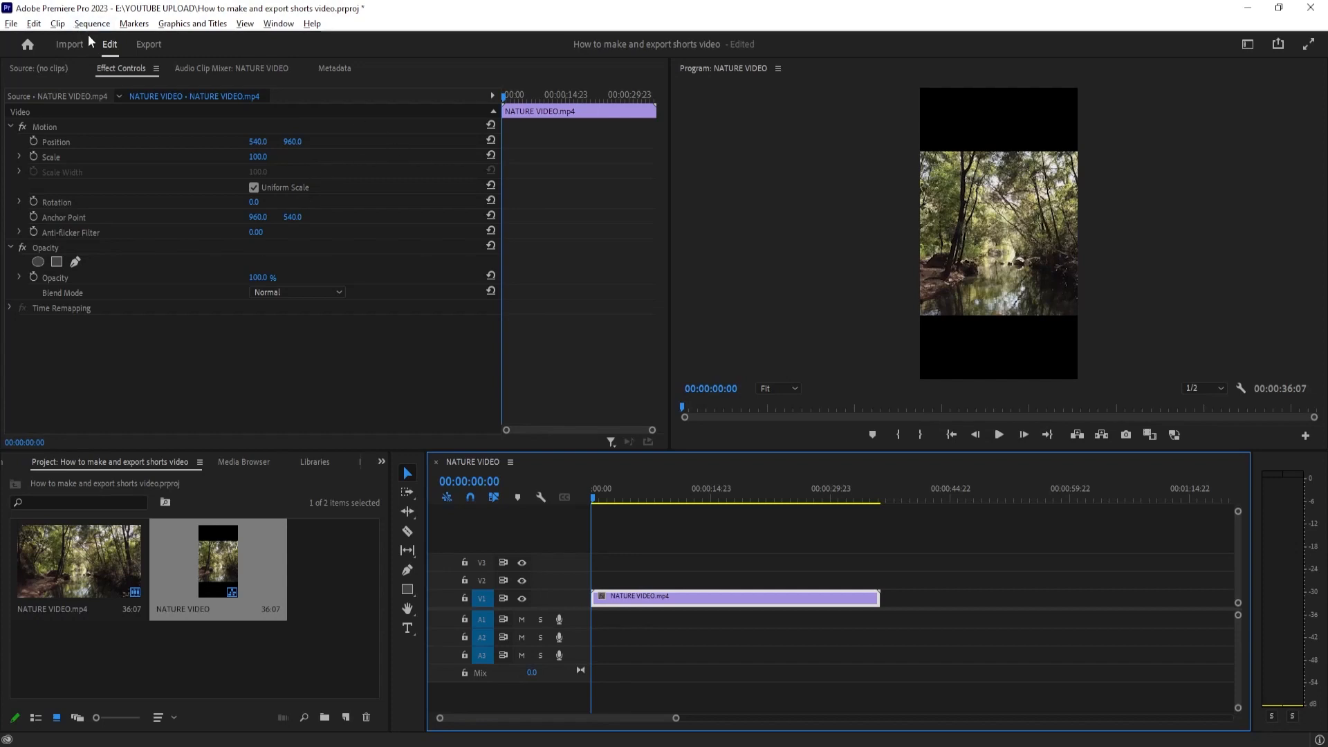
- Scale the NATURE VIDEO clip to 179 in Effect Controls so it fills the vertical frame
{"action": "left_click", "coordinate": [120, 69]}
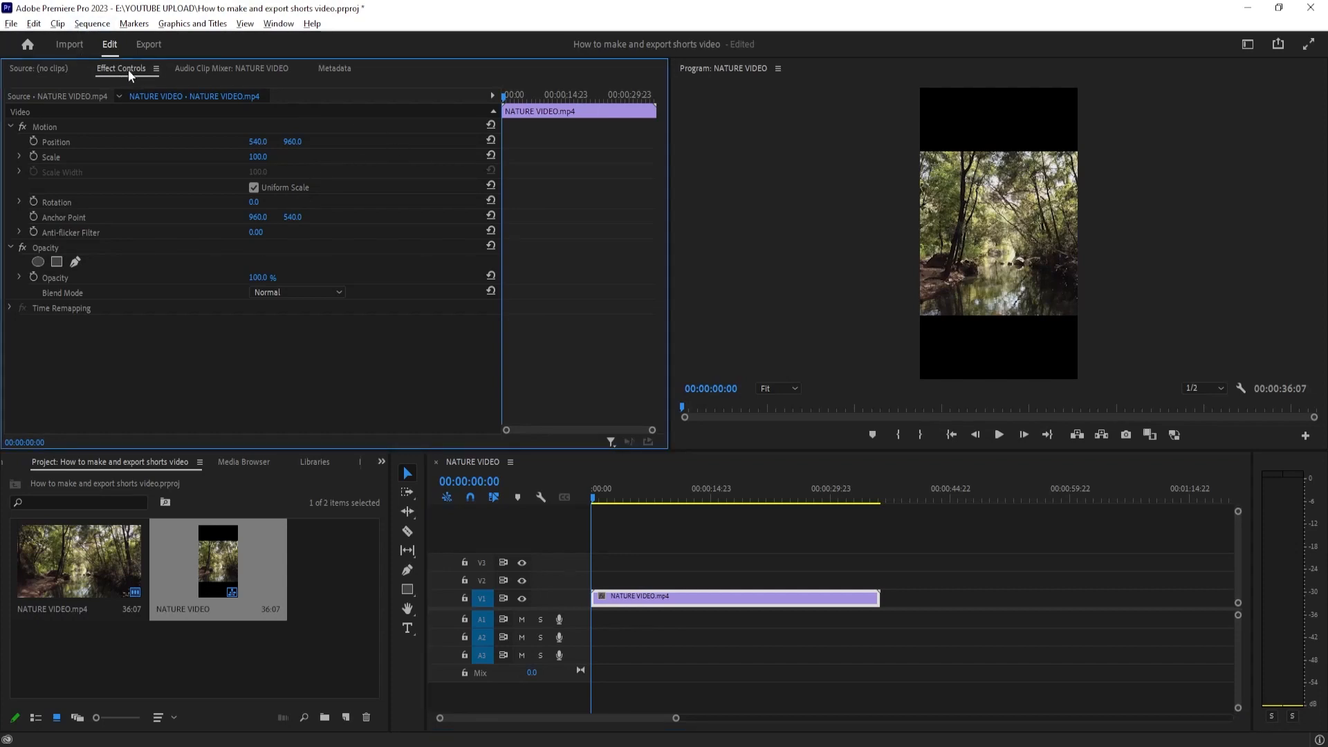
{"action": "left_click", "coordinate": [278, 25]}
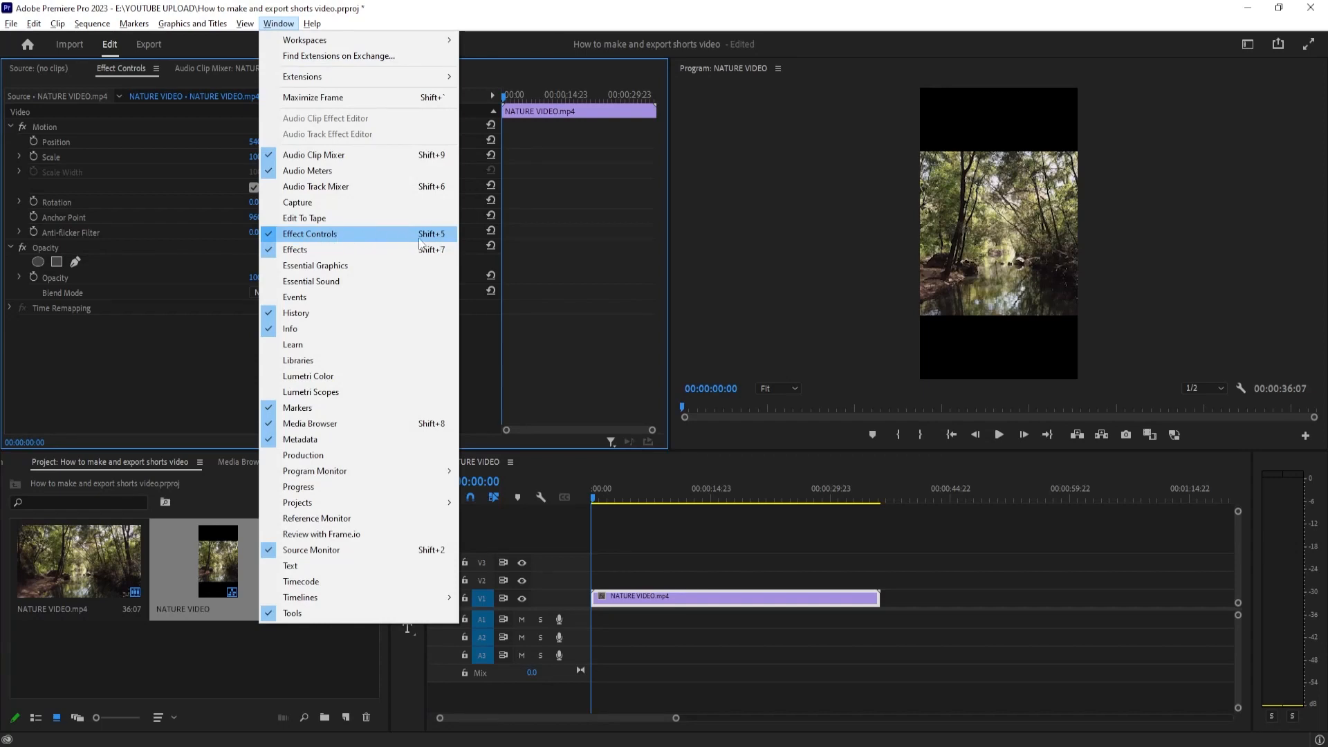
{"action": "left_click", "coordinate": [140, 343]}
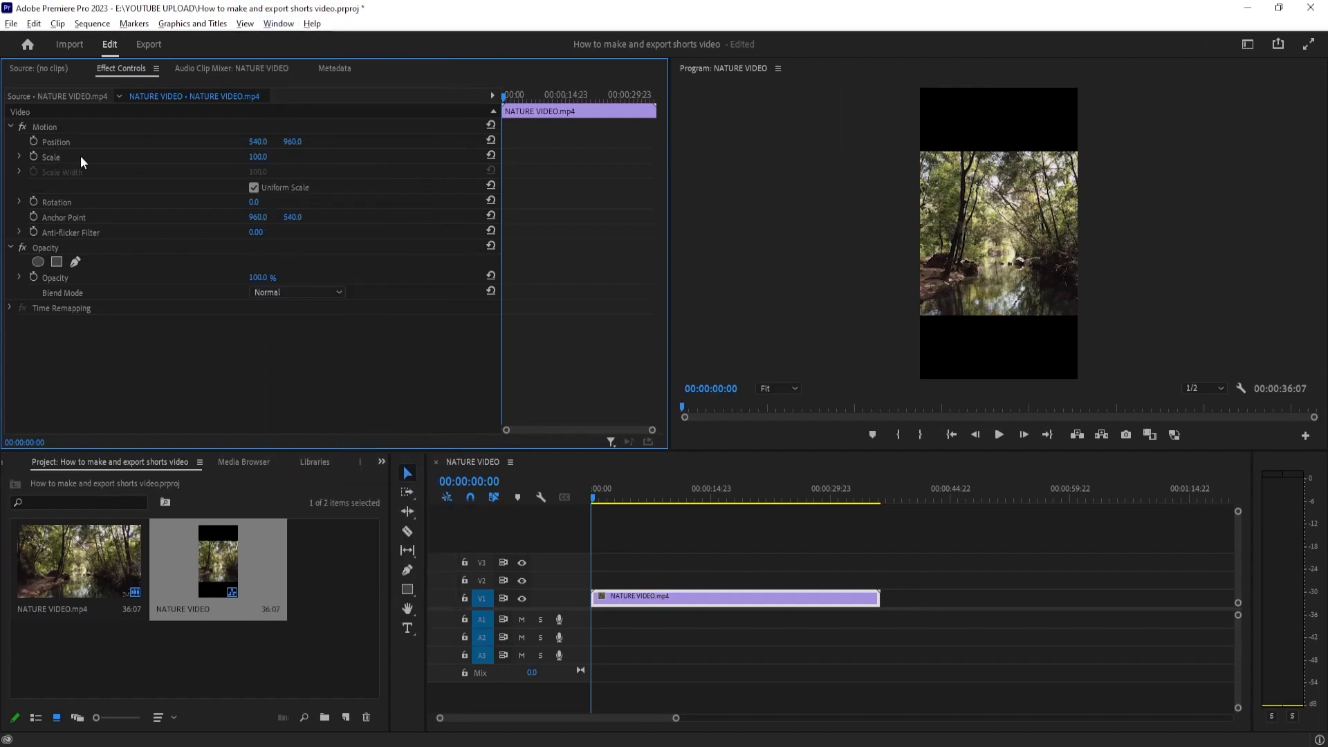
{"action": "left_click", "coordinate": [257, 157]}
{"action": "type", "text": "129"}
{"action": "key", "text": "Return"}
{"action": "left_click_drag", "start_coordinate": [257, 157], "coordinate": [292, 157]}
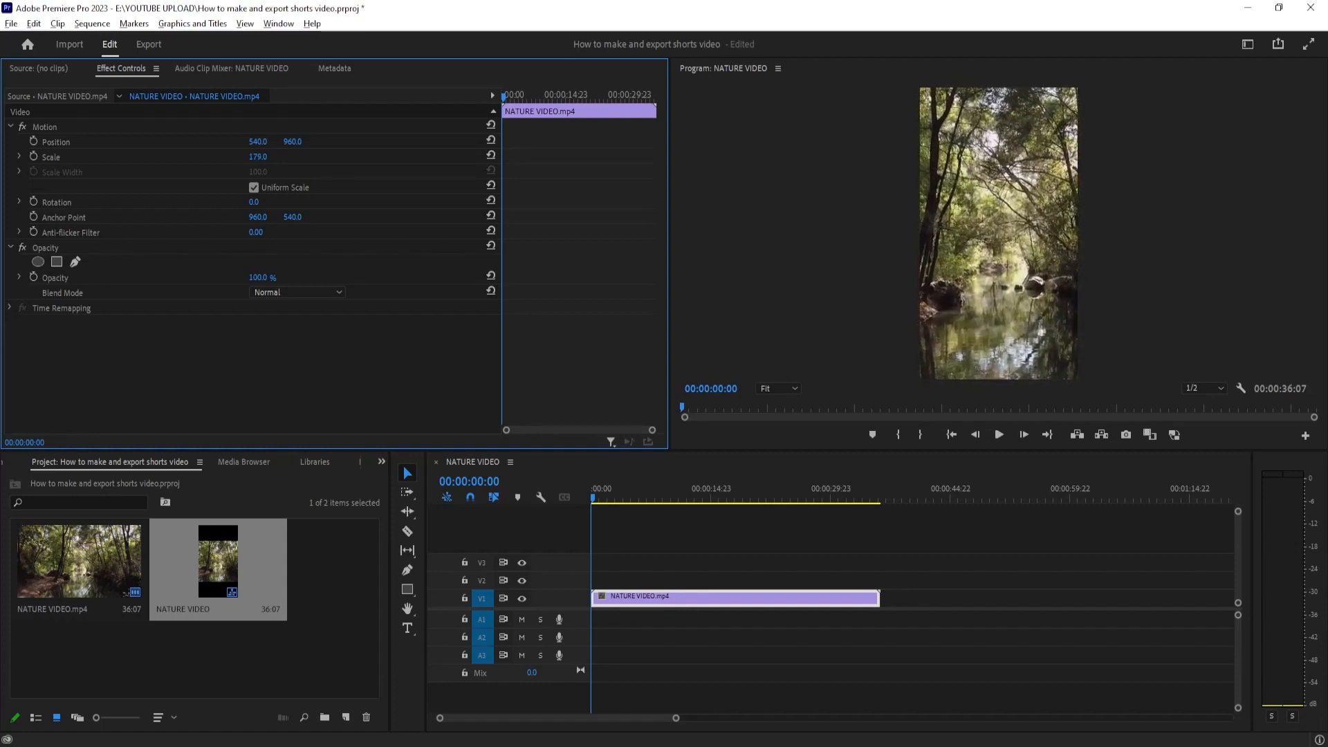
- Play the scaled clip from the start of the sequence to check its framing
{"action": "key", "text": "space"}
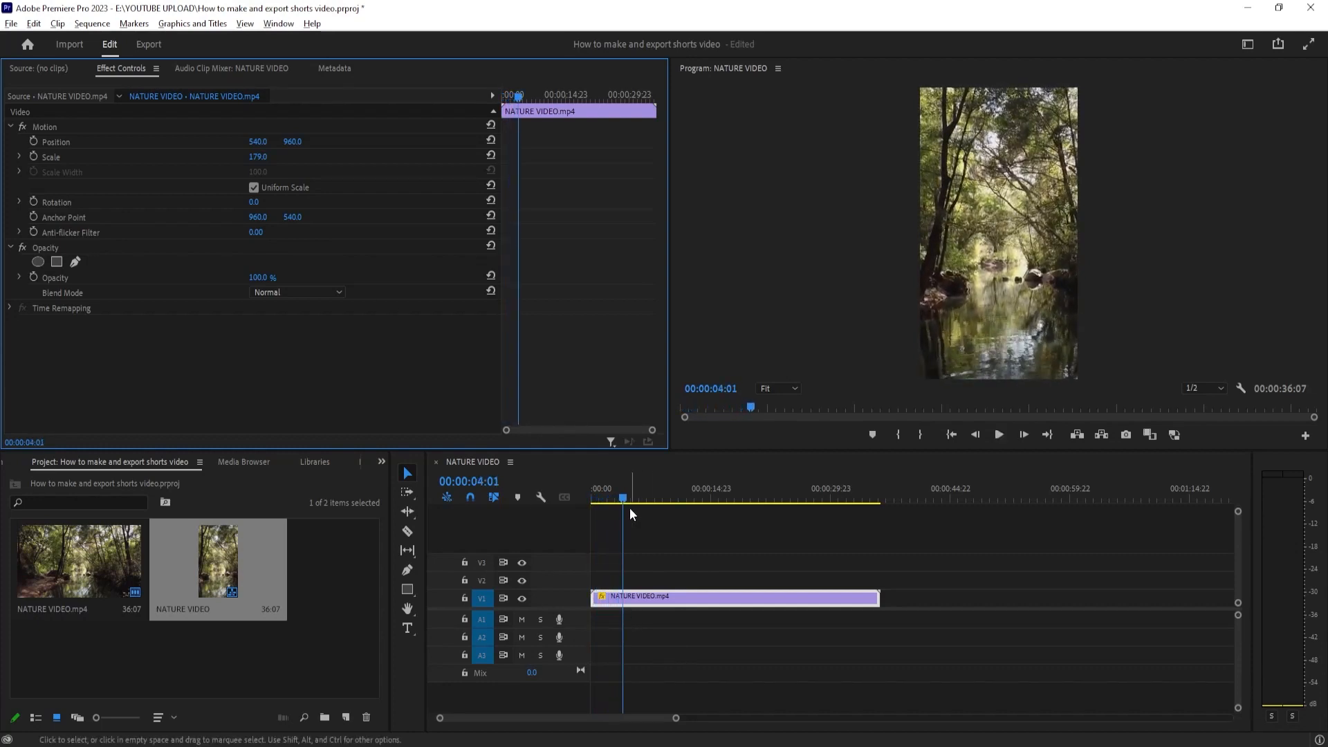
{"action": "left_click", "coordinate": [587, 503]}
{"action": "left_click_drag", "start_coordinate": [588, 503], "coordinate": [566, 554]}
{"action": "key", "text": "space"}
{"action": "key", "text": "space"}
- Reposition the NATURE VIDEO clip to 504 horizontally and 958 vertically
{"action": "left_click", "coordinate": [258, 142]}
{"action": "type", "text": "520"}
{"action": "key", "text": "Return"}
{"action": "left_click_drag", "start_coordinate": [284, 142], "coordinate": [285, 141]}
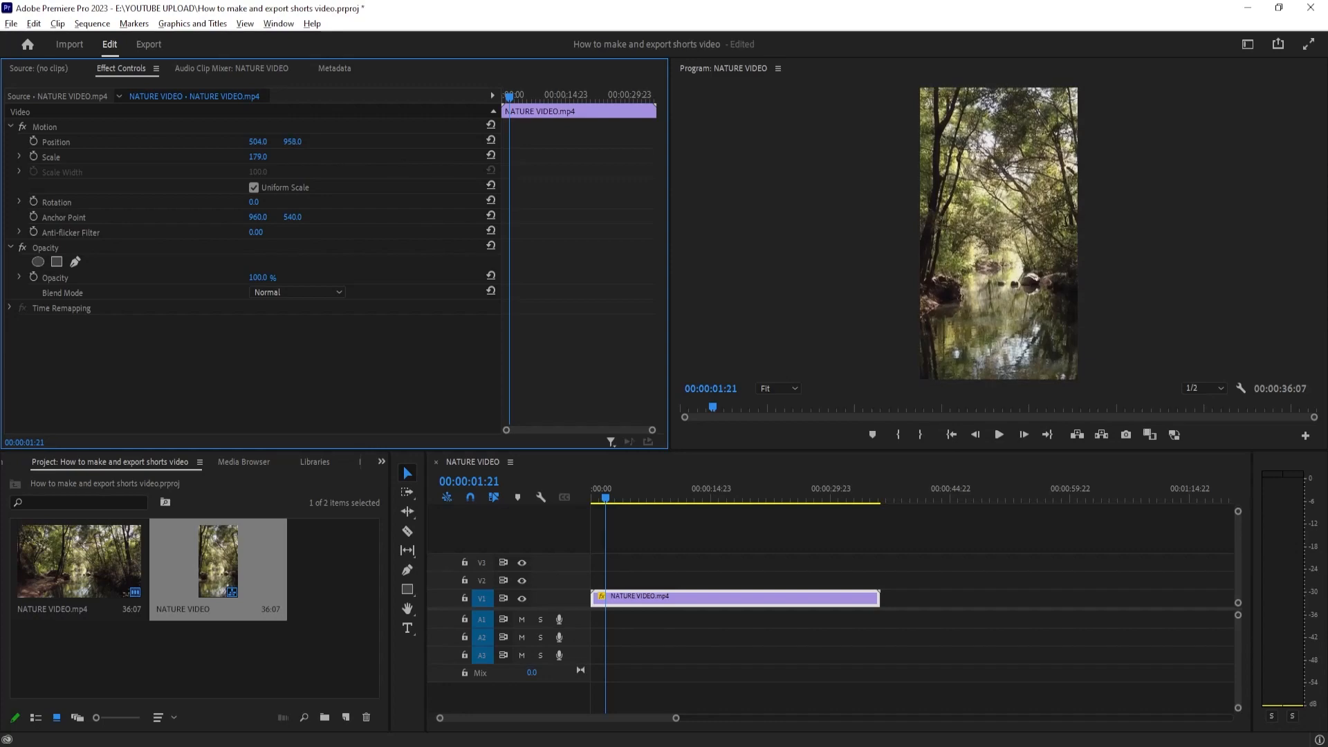
- Scrub through the sequence to review the repositioned clip at several points
{"action": "left_click_drag", "start_coordinate": [606, 498], "coordinate": [732, 578]}
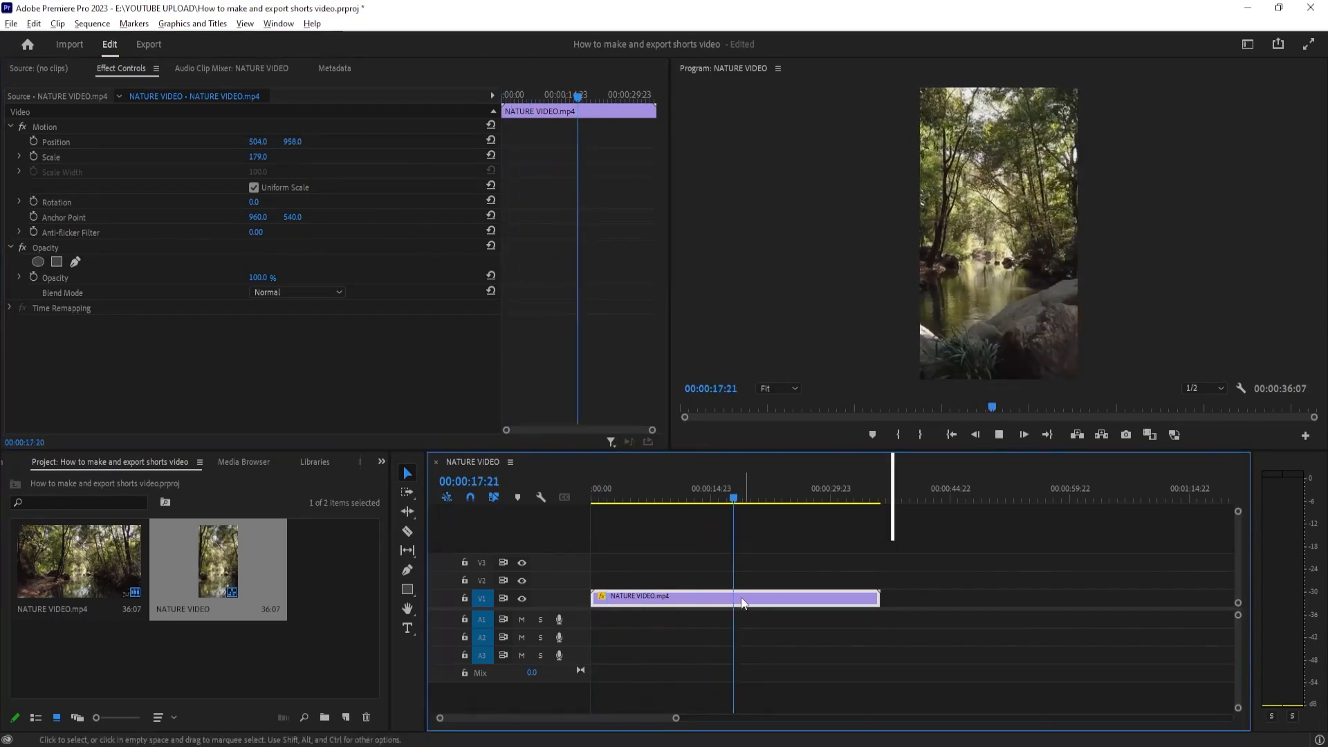
{"action": "left_click_drag", "start_coordinate": [735, 498], "coordinate": [705, 515]}
{"action": "left_click_drag", "start_coordinate": [616, 581], "coordinate": [756, 586]}
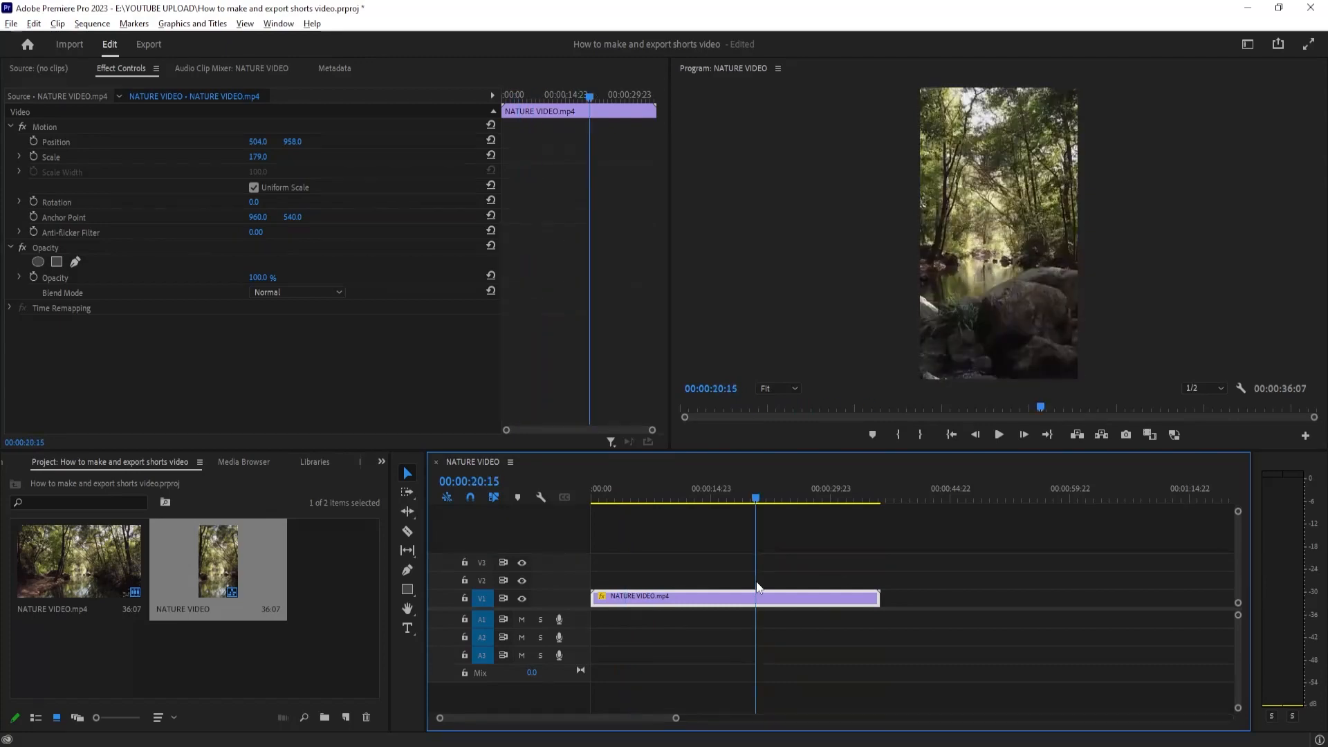
{"action": "left_click_drag", "start_coordinate": [756, 501], "coordinate": [717, 556]}
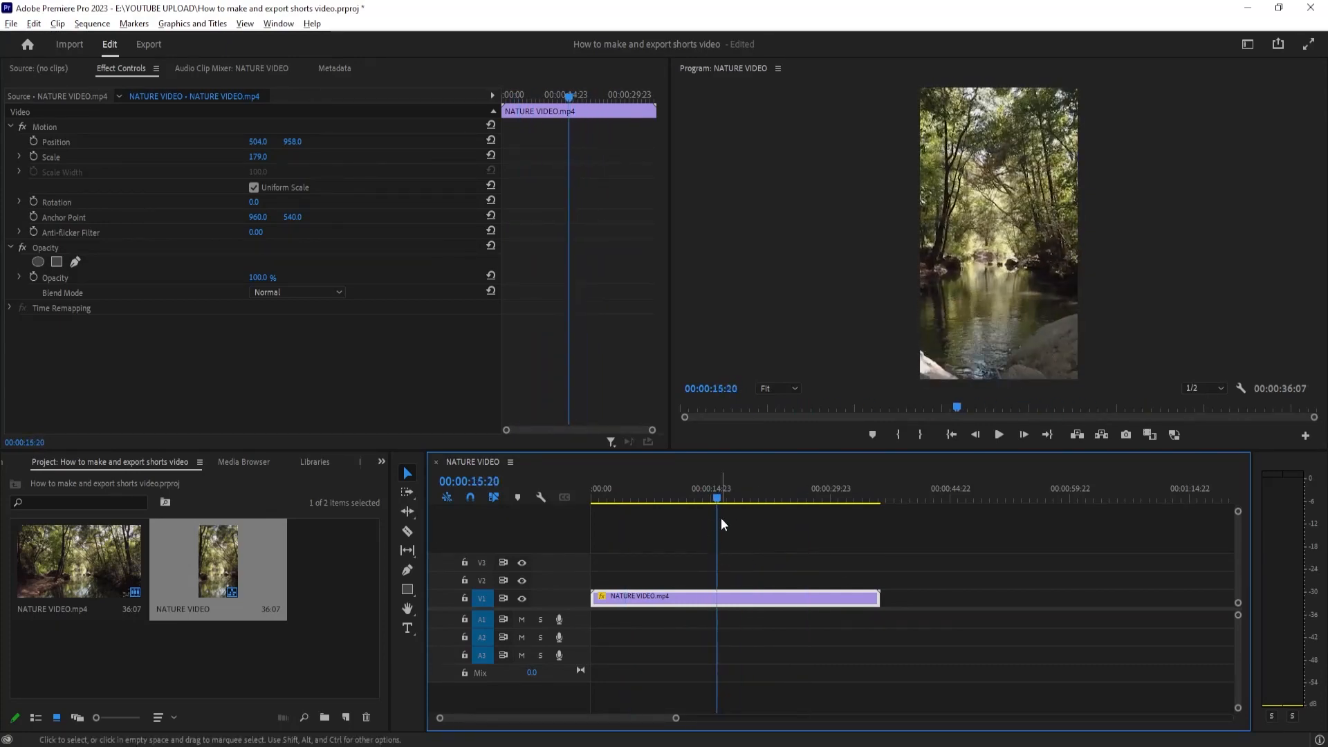
{"action": "left_click_drag", "start_coordinate": [713, 499], "coordinate": [669, 638]}
{"action": "left_click_drag", "start_coordinate": [669, 495], "coordinate": [612, 498]}
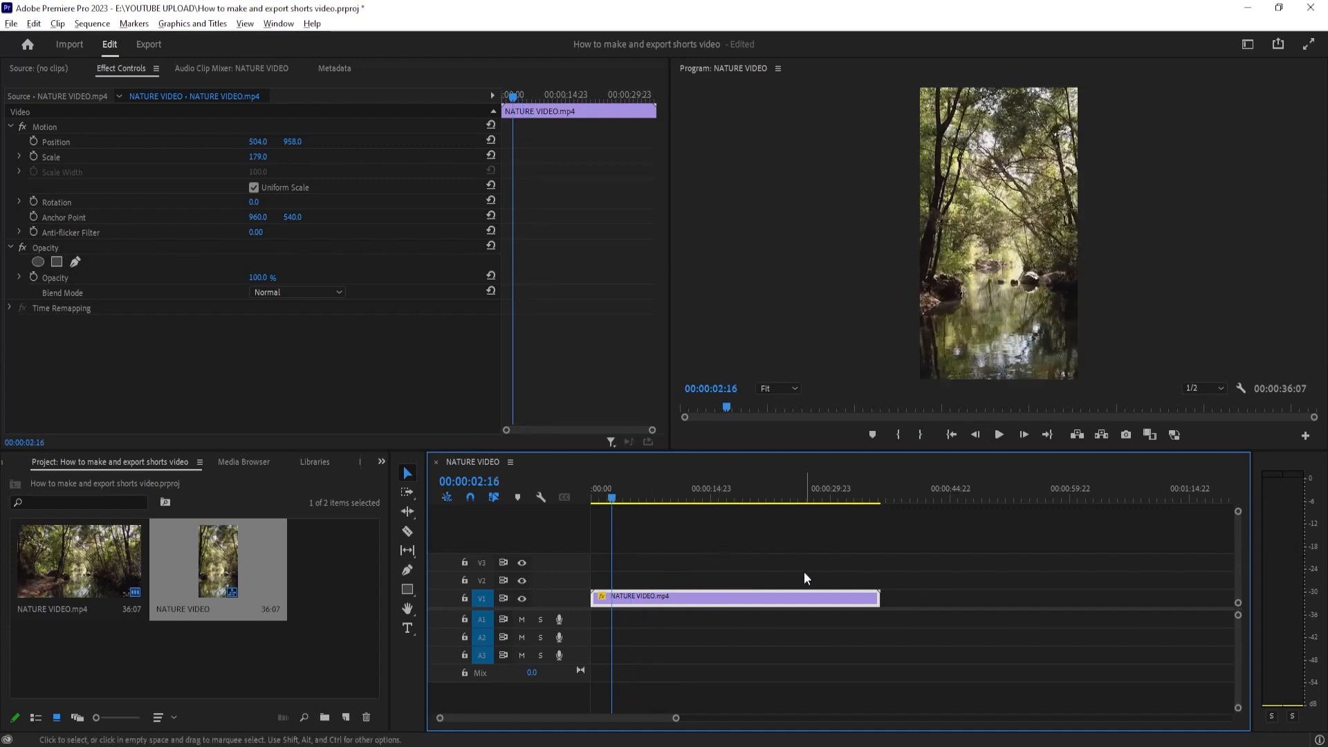
- Switch to the Vertical workspace and back to the Editing workspace
{"action": "left_click", "coordinate": [1248, 46]}
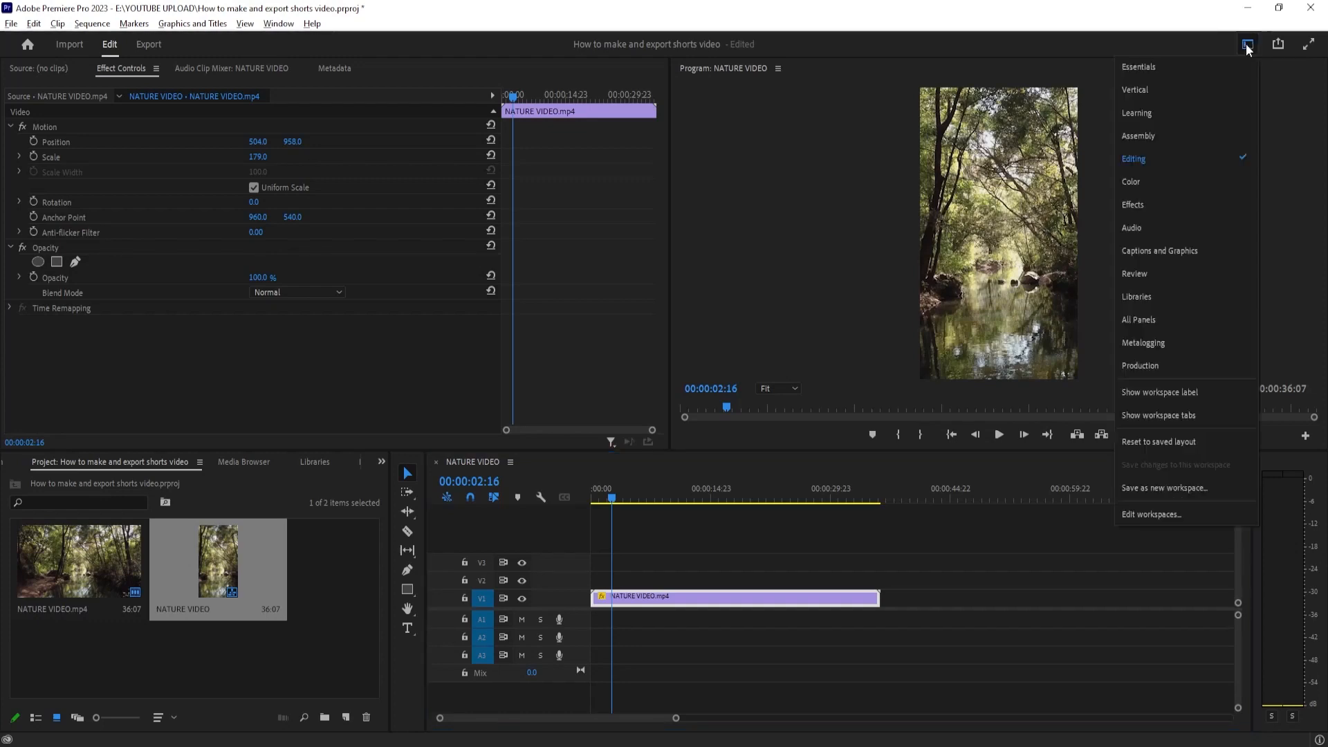
{"action": "left_click", "coordinate": [1140, 90]}
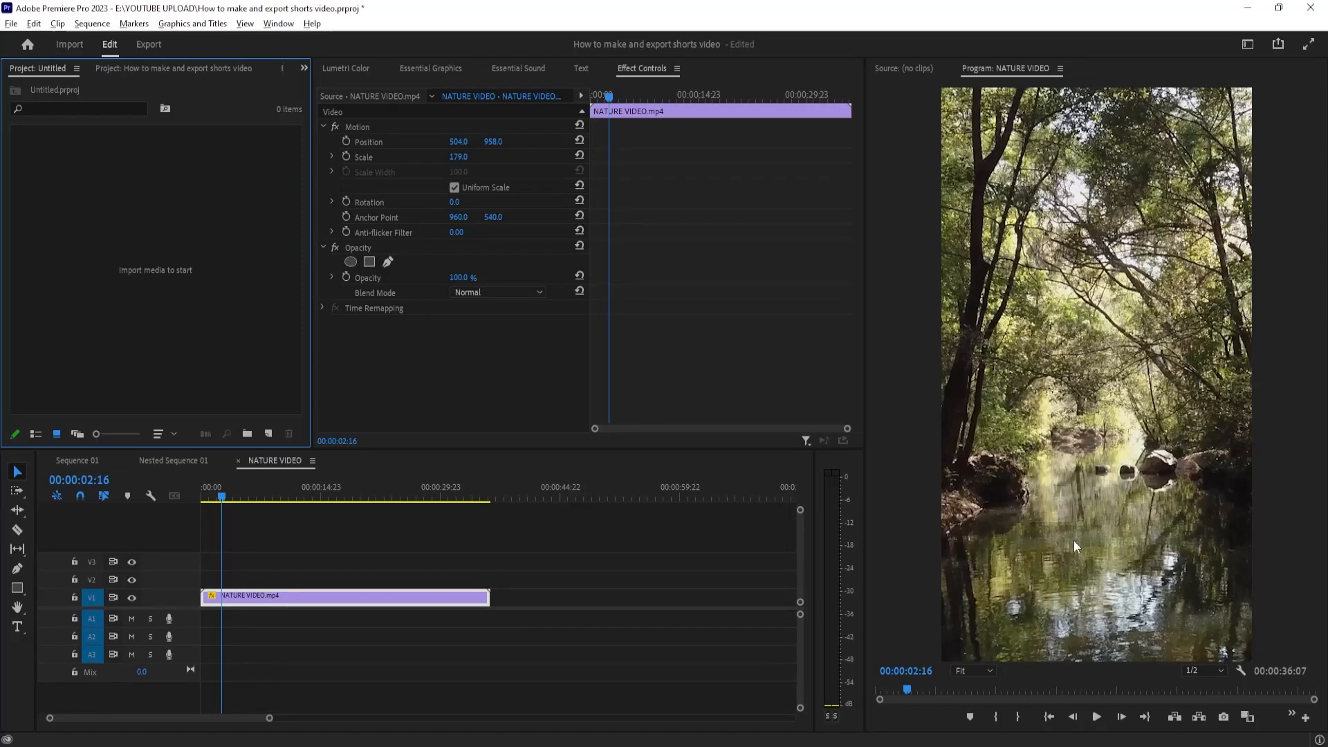
{"action": "left_click", "coordinate": [1247, 44]}
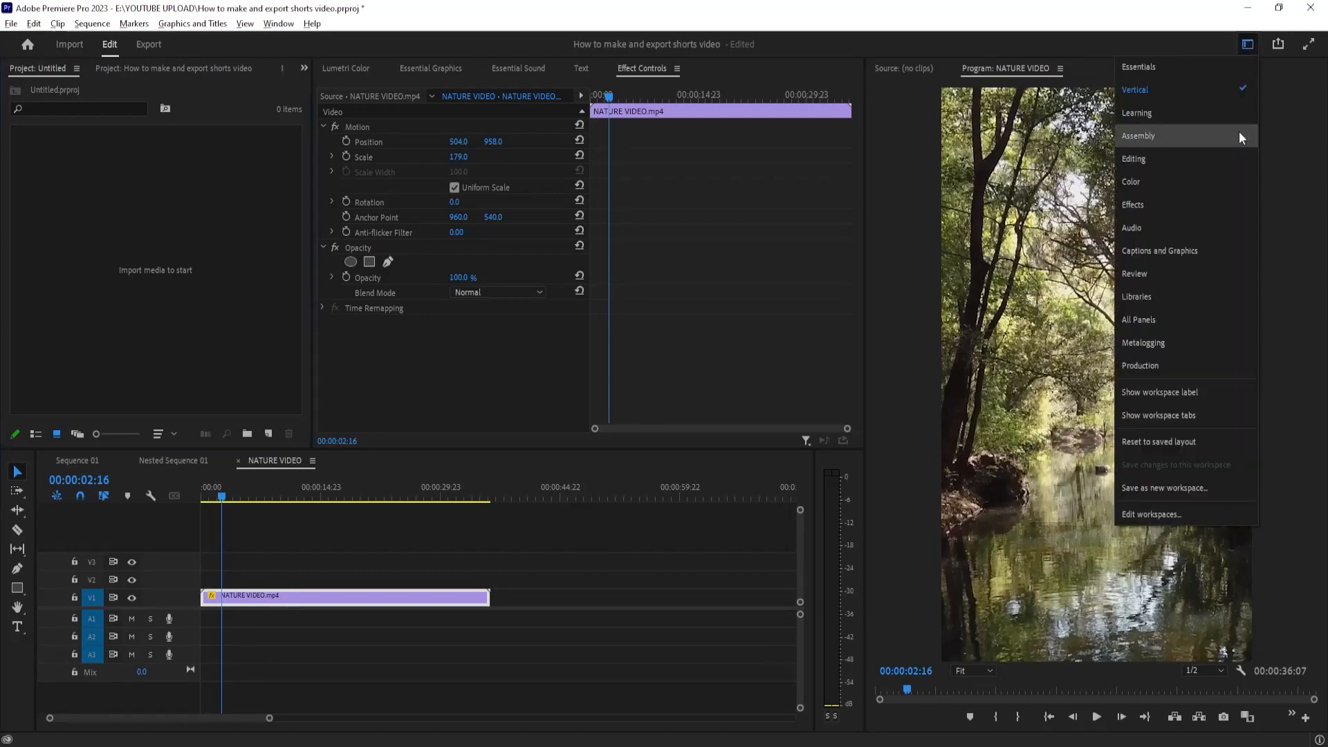
{"action": "left_click", "coordinate": [1154, 160]}
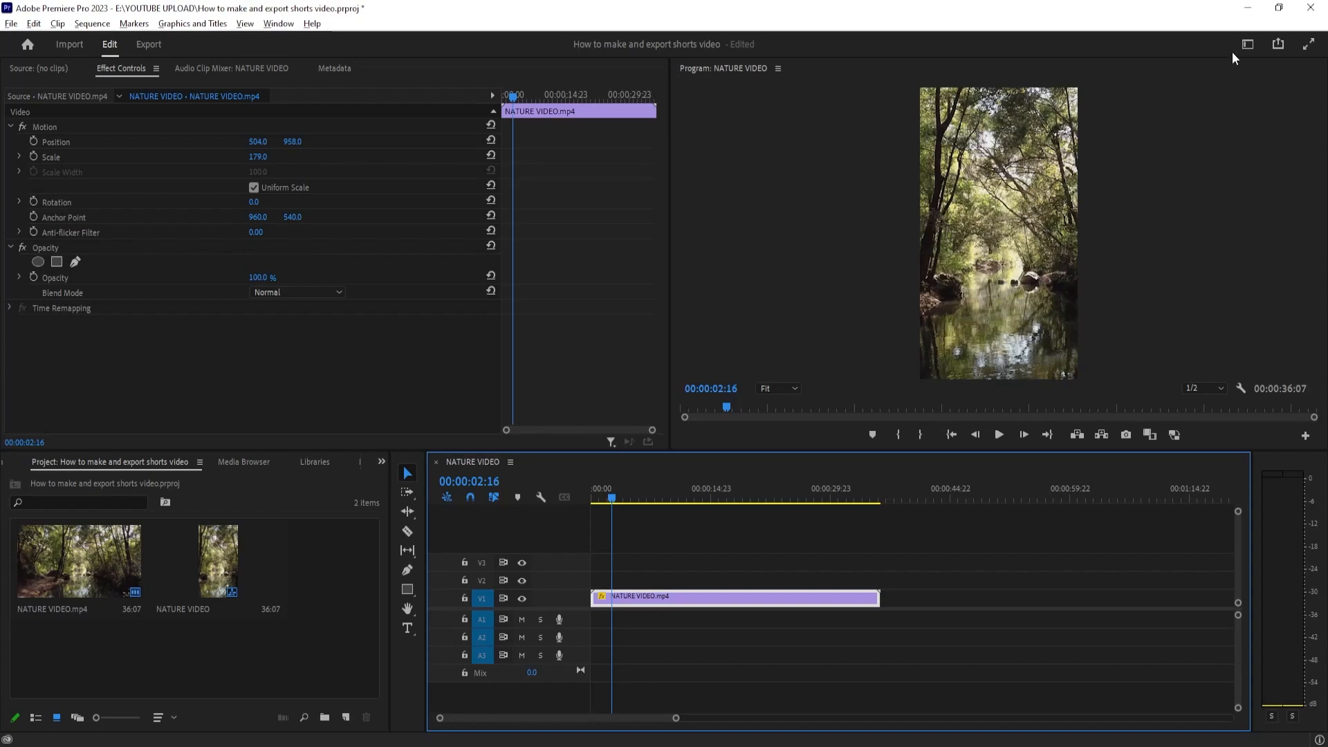
- Switch to the Vertical workspace, preview the sequence and return the playhead to 00:00:00:00
{"action": "left_click", "coordinate": [1248, 44]}
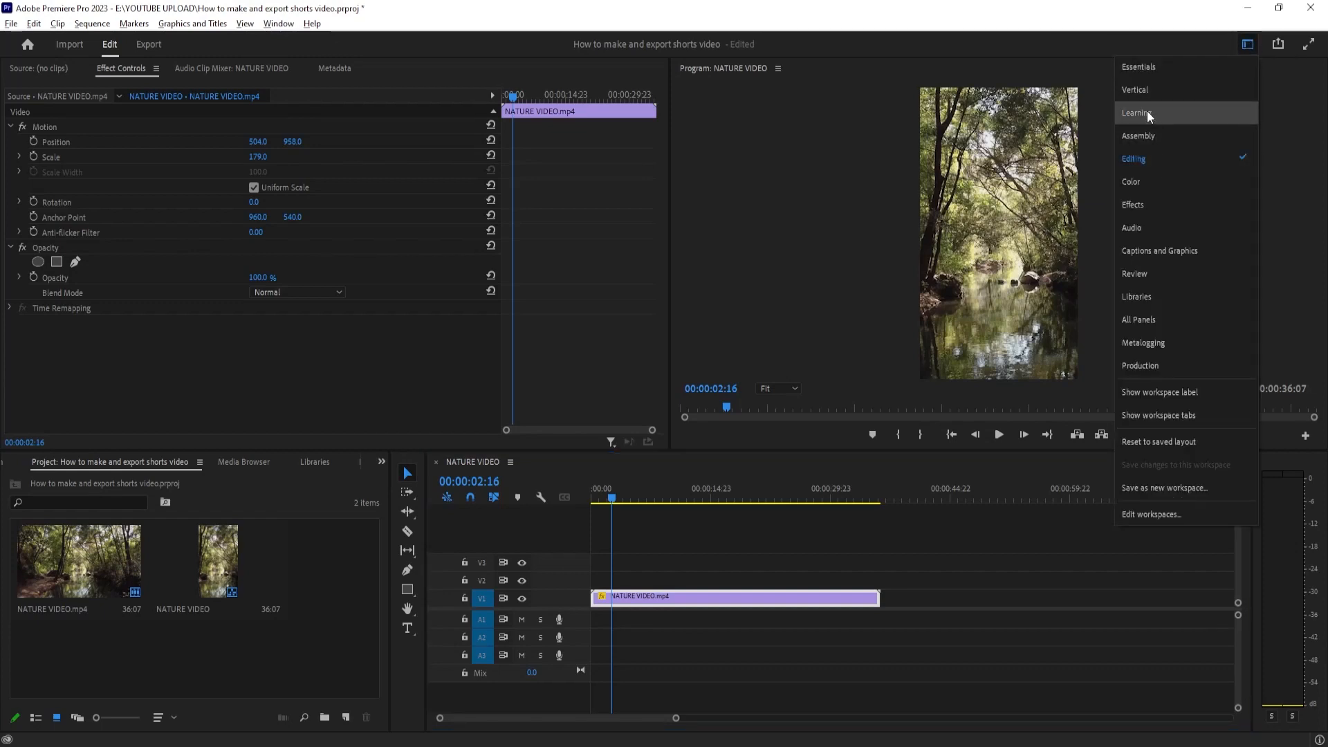
{"action": "left_click", "coordinate": [1143, 89]}
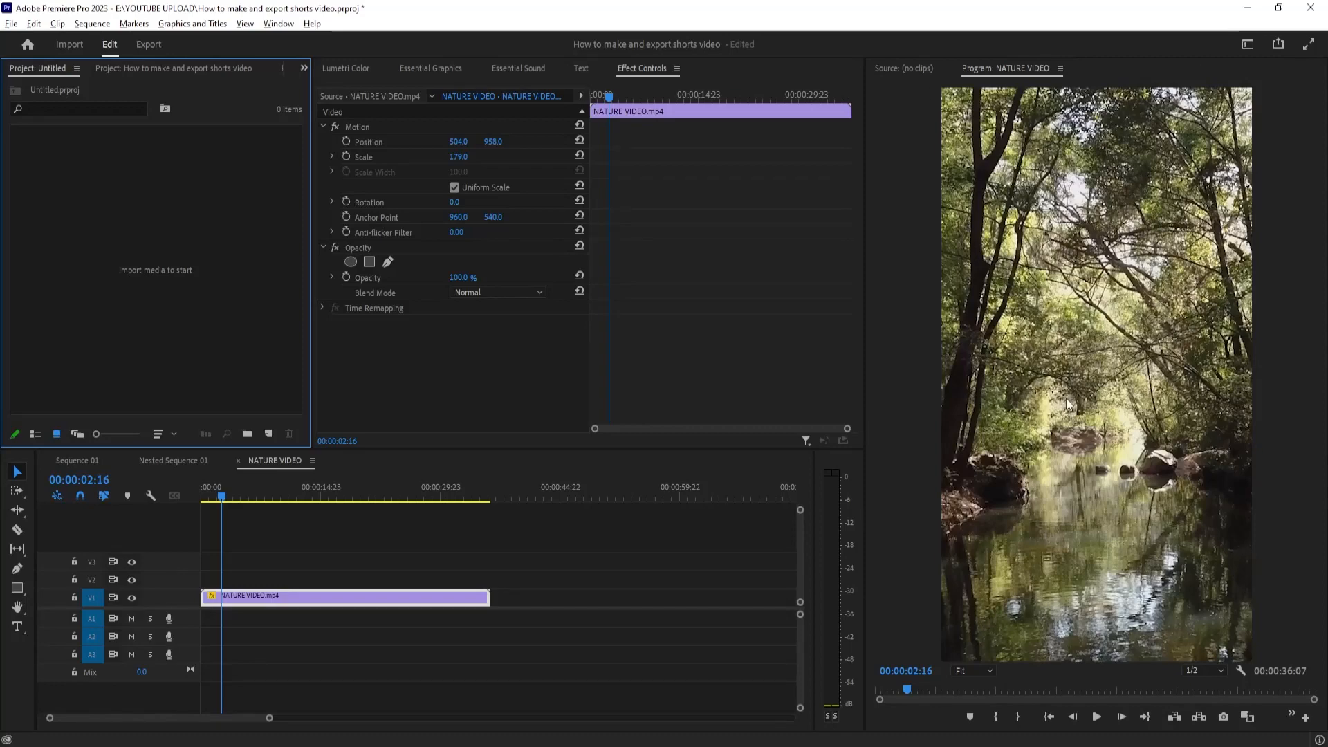
{"action": "key", "text": "space"}
{"action": "left_click", "coordinate": [188, 501]}
{"action": "left_click_drag", "start_coordinate": [235, 513], "coordinate": [188, 496]}
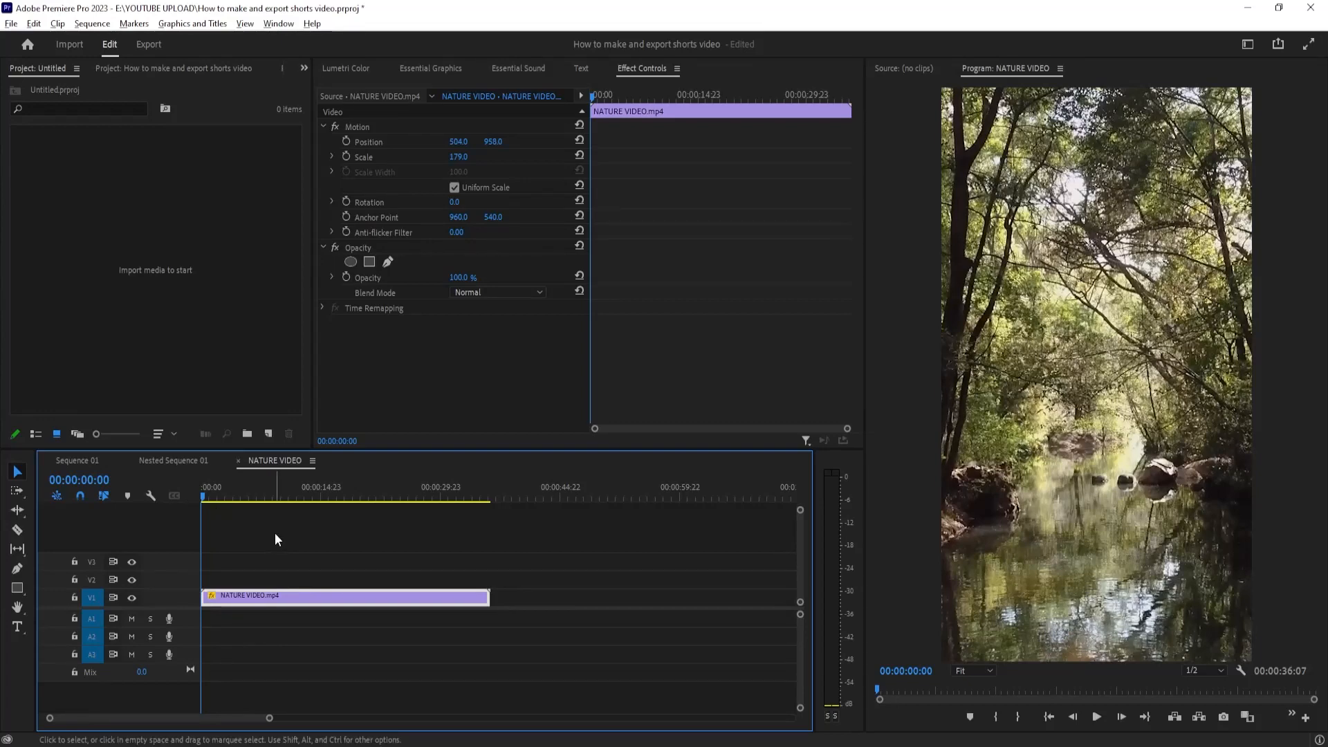
- Mark the sequence's In point at 00:00:00:00 and its Out point at the clip's end, 00:00:36:07
{"action": "key", "text": "i"}
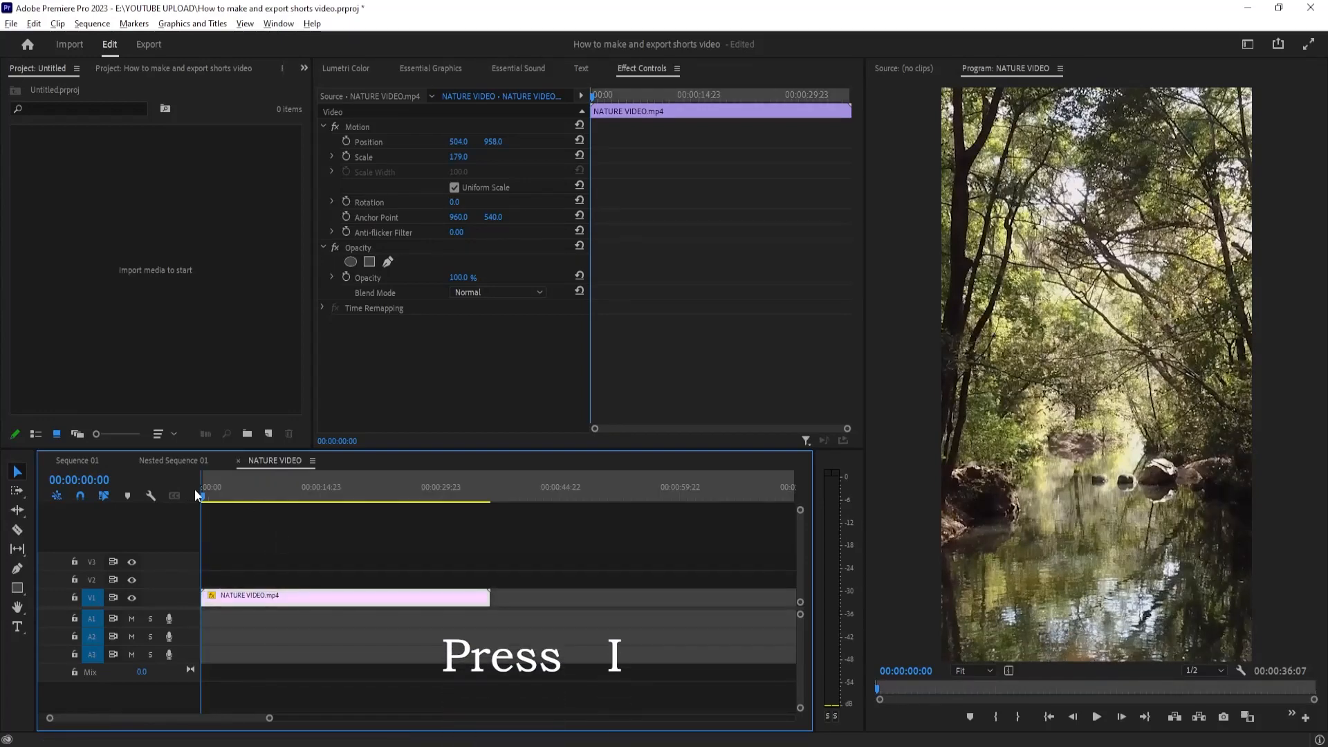
{"action": "left_click_drag", "start_coordinate": [202, 495], "coordinate": [492, 543]}
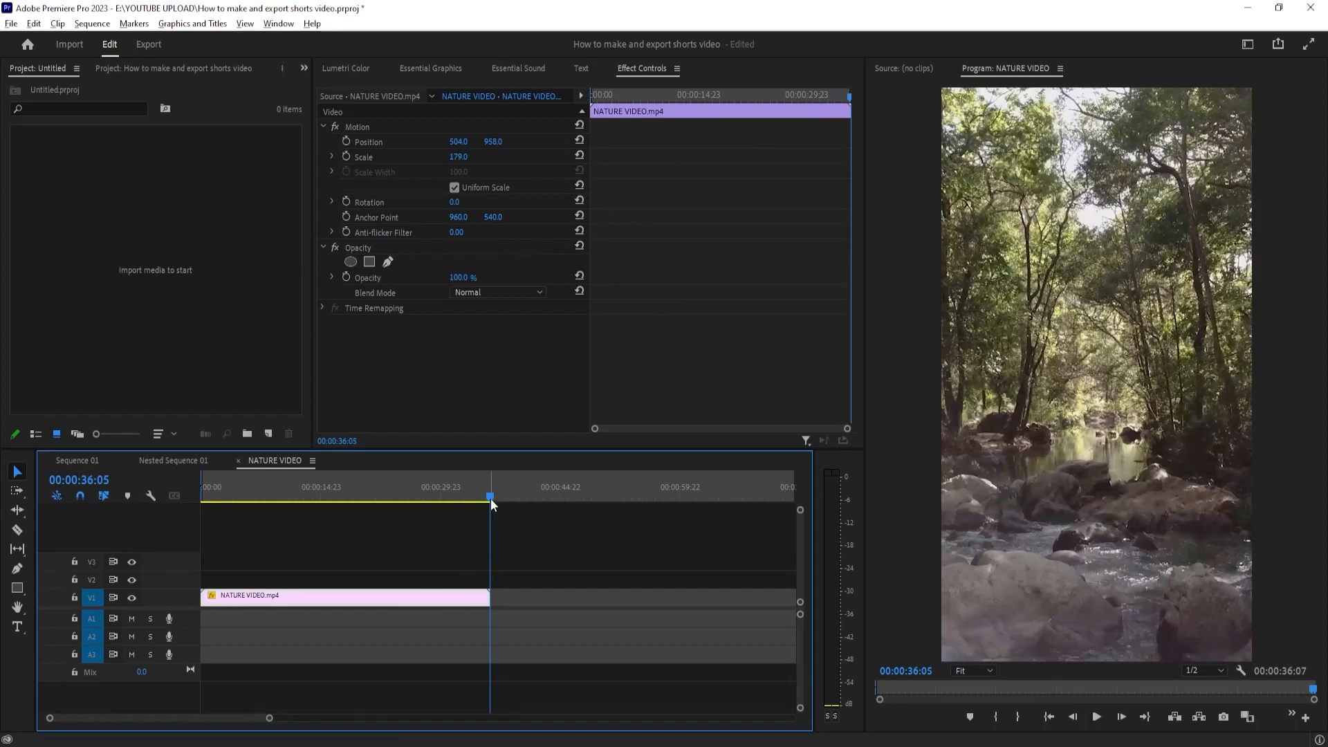
{"action": "key", "text": "Right"}
{"action": "key", "text": "Right"}
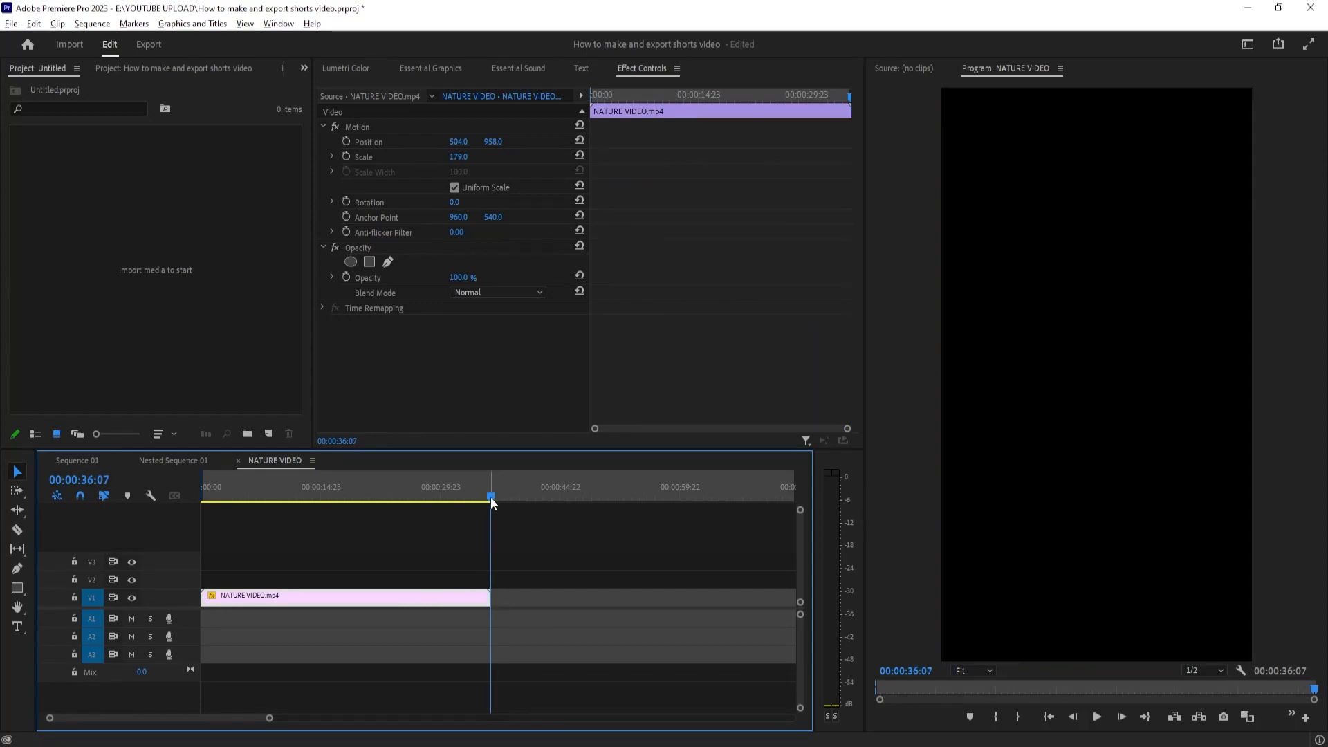
{"action": "key", "text": "o"}
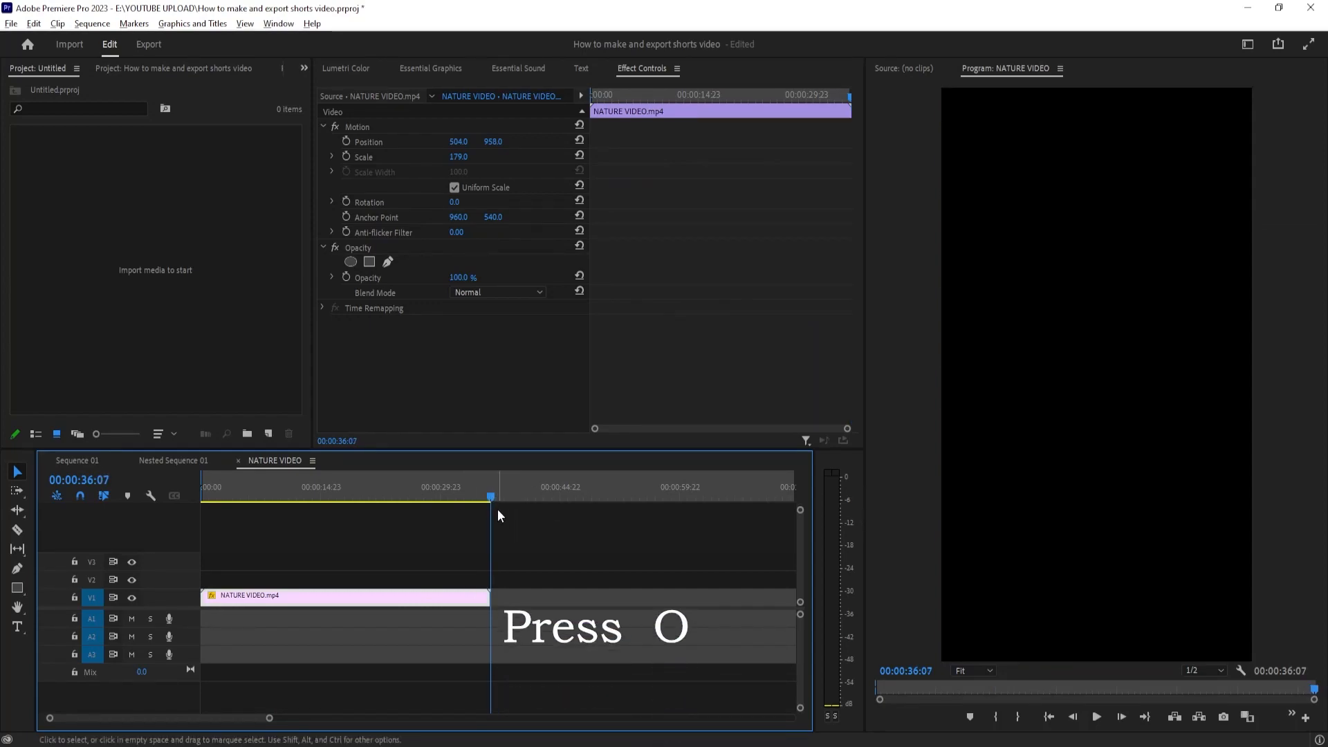
{"action": "key", "text": "o"}
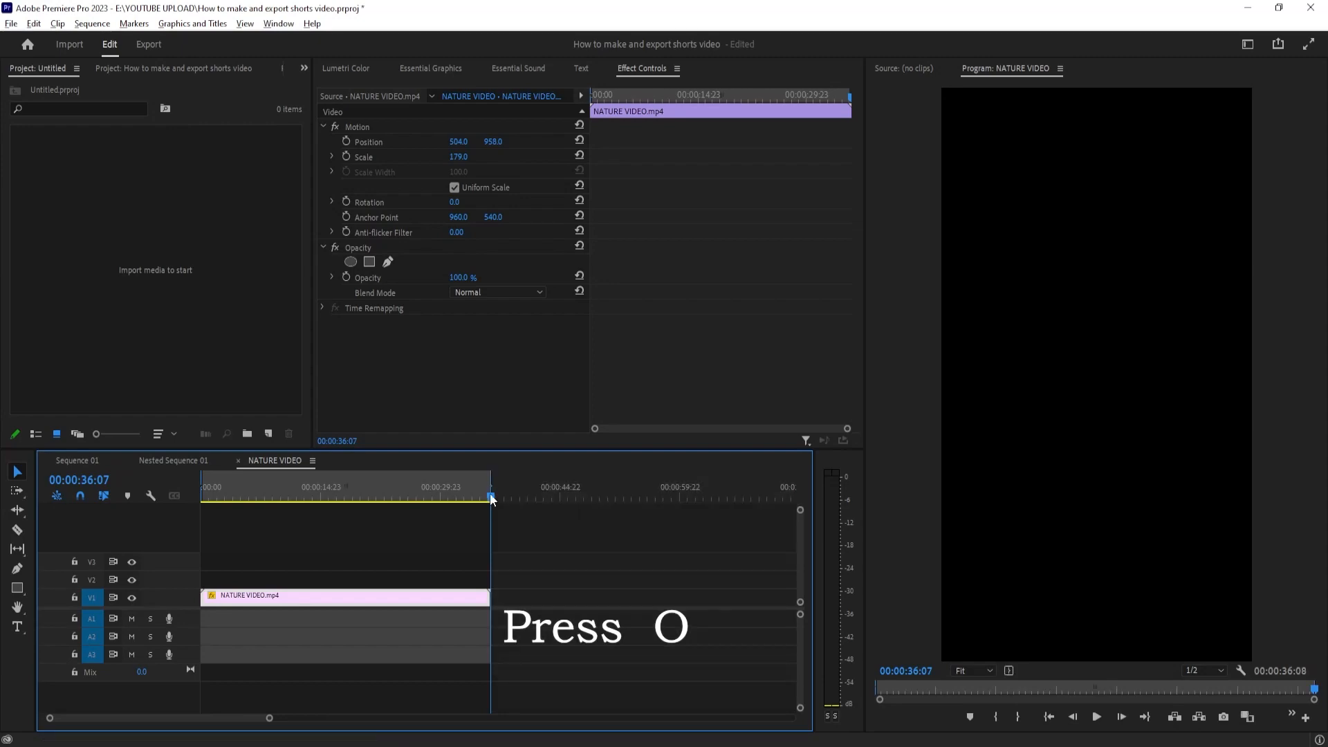
- Move the playhead to 00:00:12:18 and open the export settings for the NATURE VIDEO sequence
{"action": "left_click", "coordinate": [375, 504]}
{"action": "left_click", "coordinate": [300, 504]}
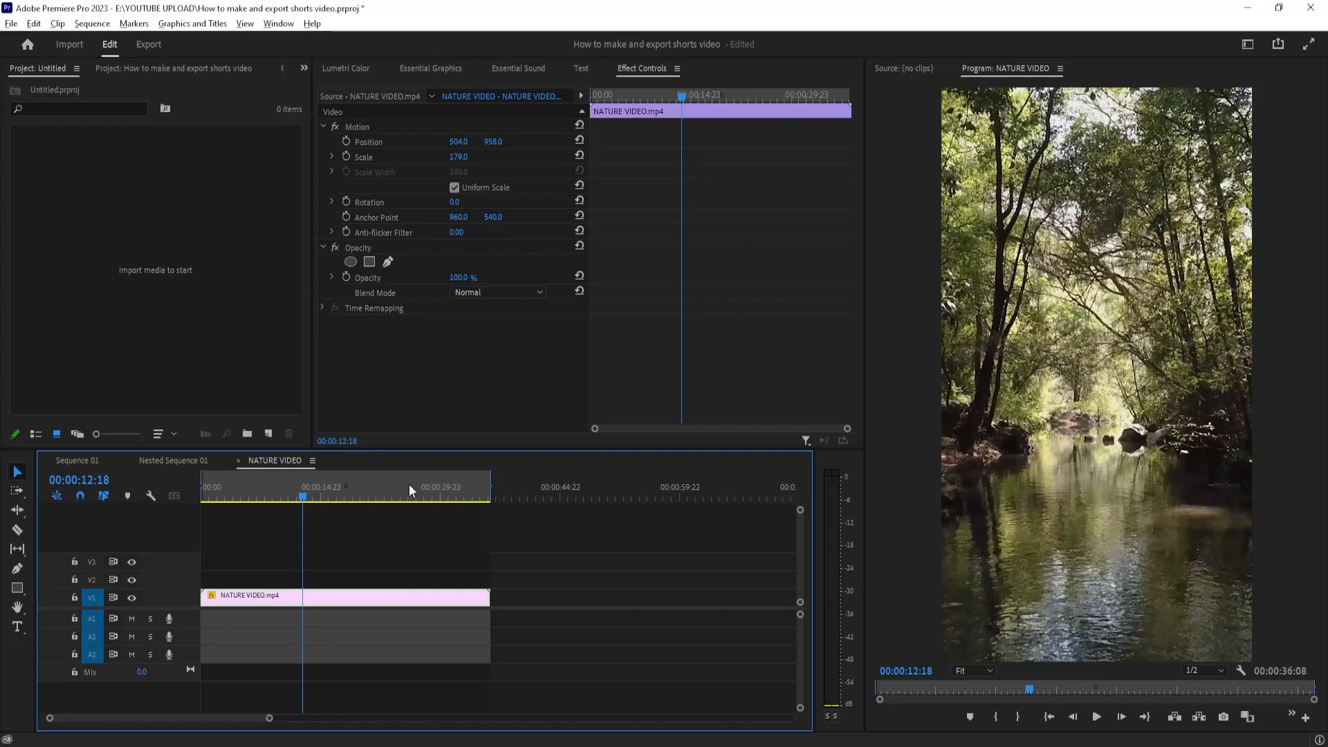
{"action": "left_click", "coordinate": [146, 44]}
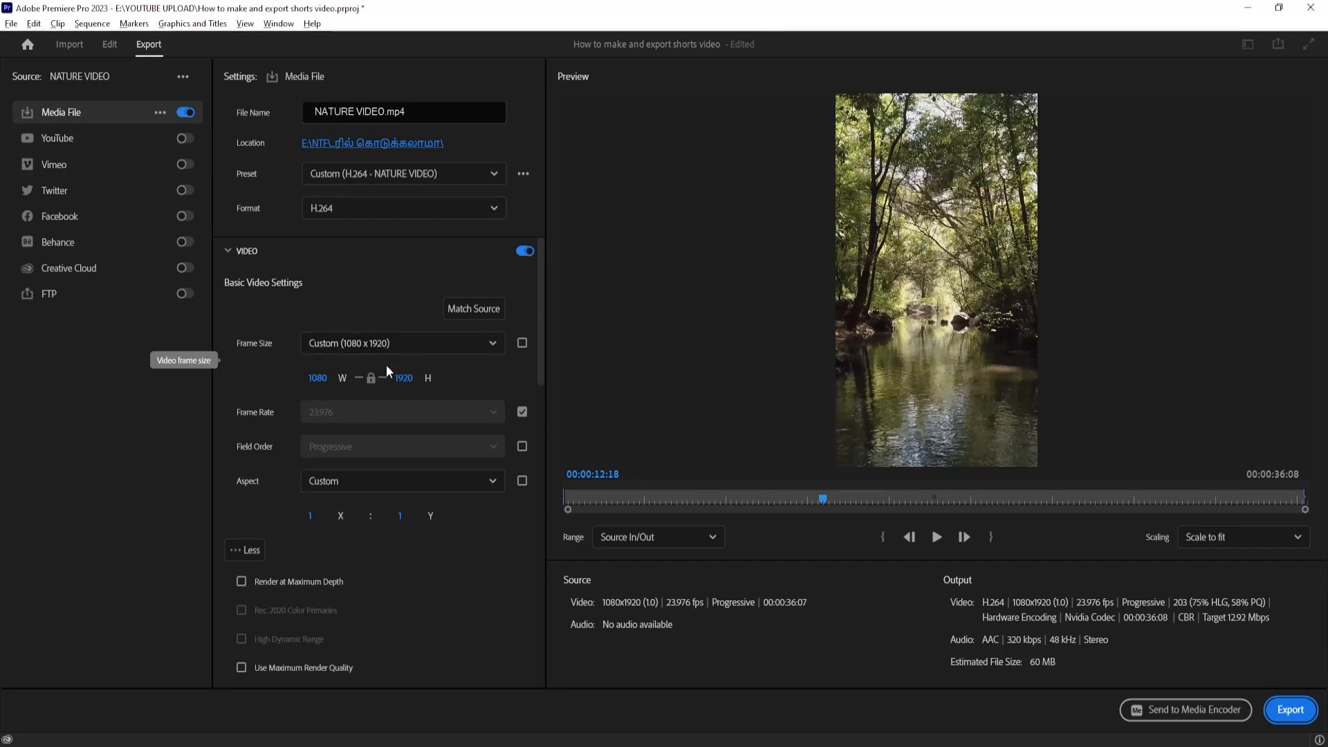
- Set the output file to NATURE SHORTS VIDEO.mp4 in the HOW TO MAKE AND EXPORT SHORTS VIDEO folder
{"action": "left_click", "coordinate": [390, 111]}
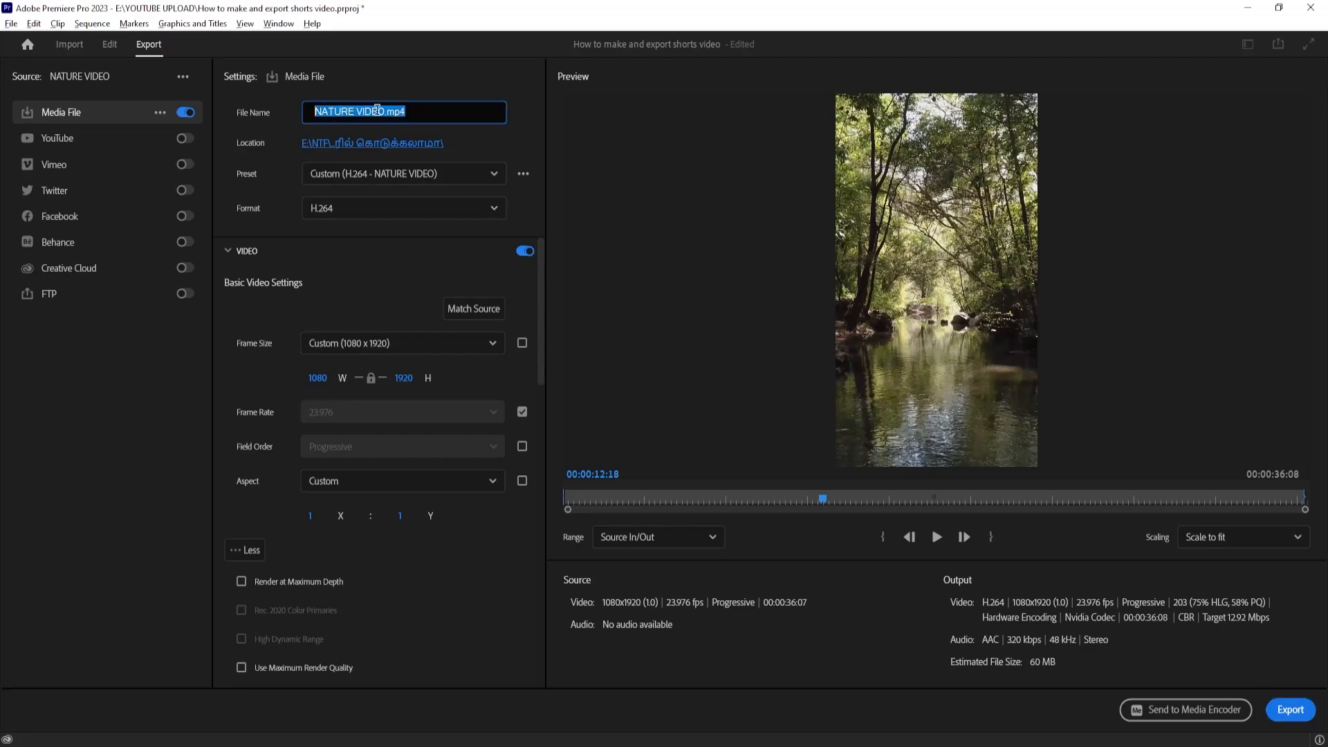
{"action": "left_click", "coordinate": [424, 114]}
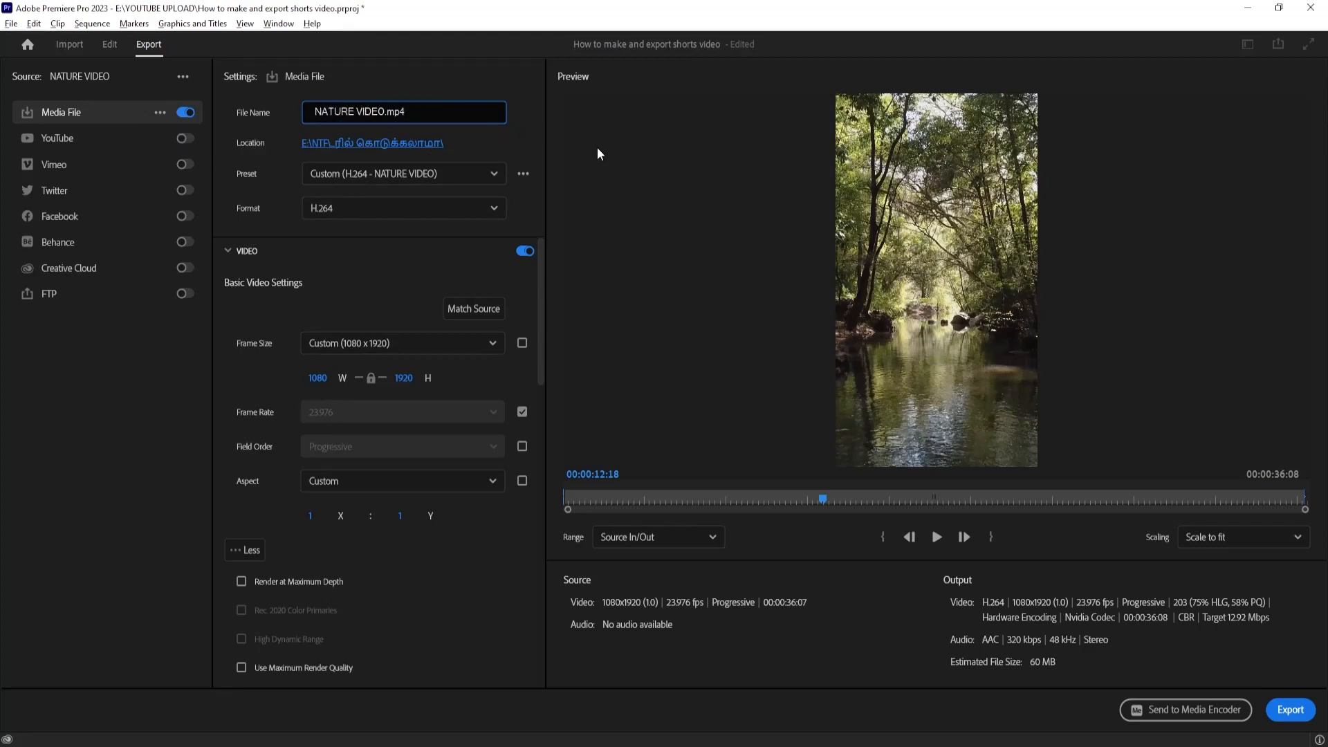
{"action": "left_click", "coordinate": [350, 143]}
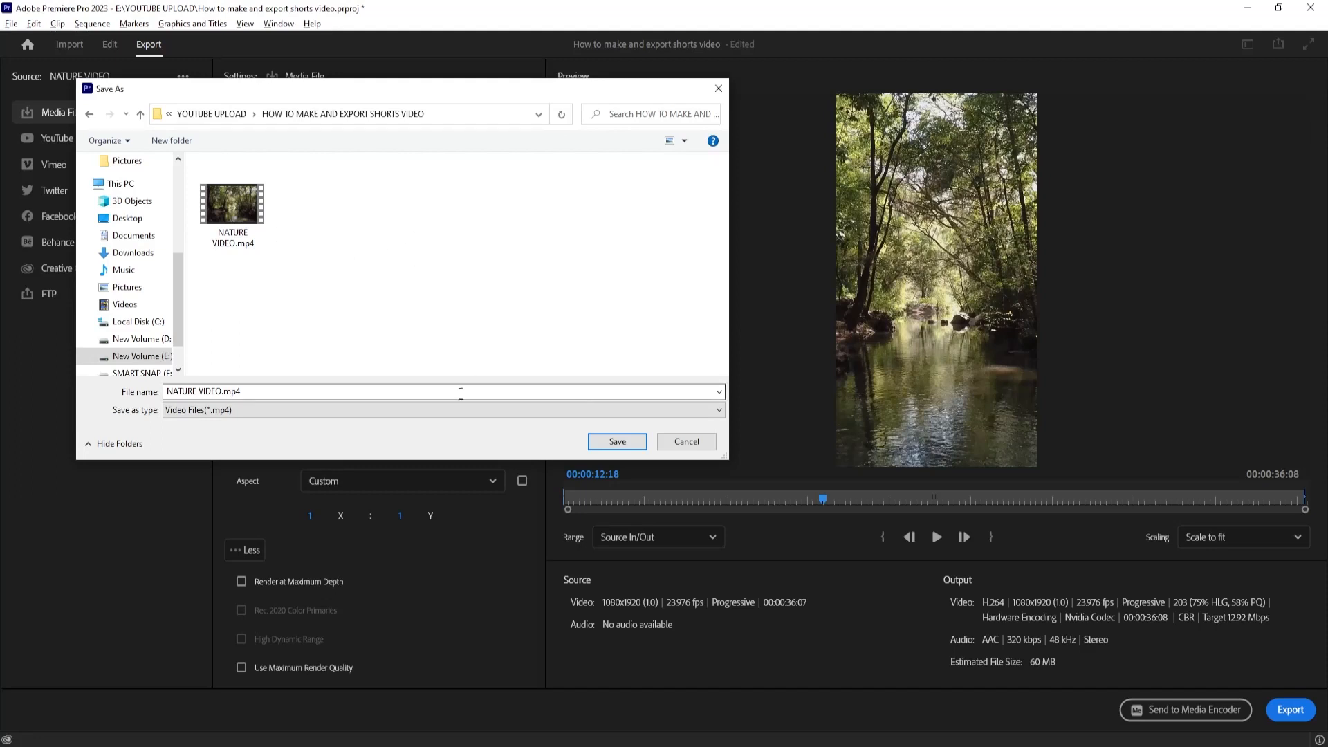
{"action": "left_click", "coordinate": [197, 390]}
{"action": "left_click", "coordinate": [198, 390]}
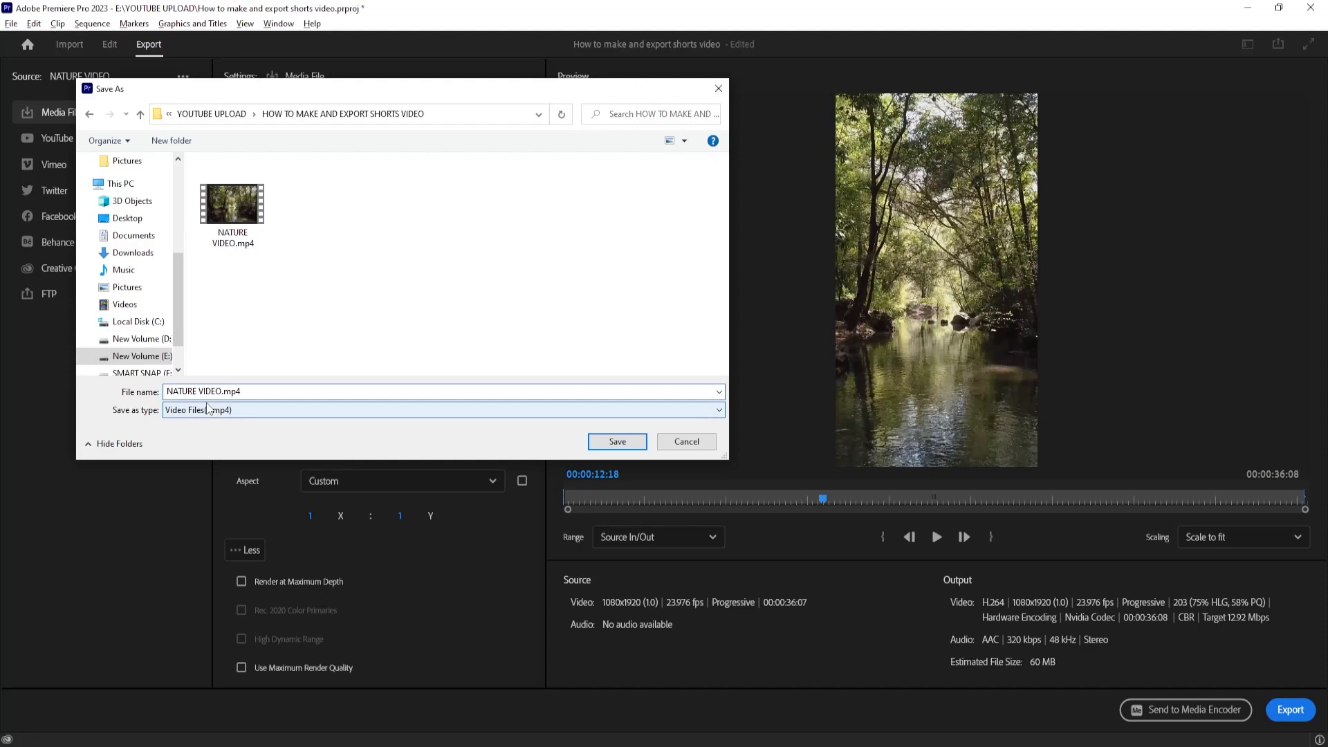
{"action": "type", "text": "SHORTS"}
{"action": "left_click", "coordinate": [612, 440]}
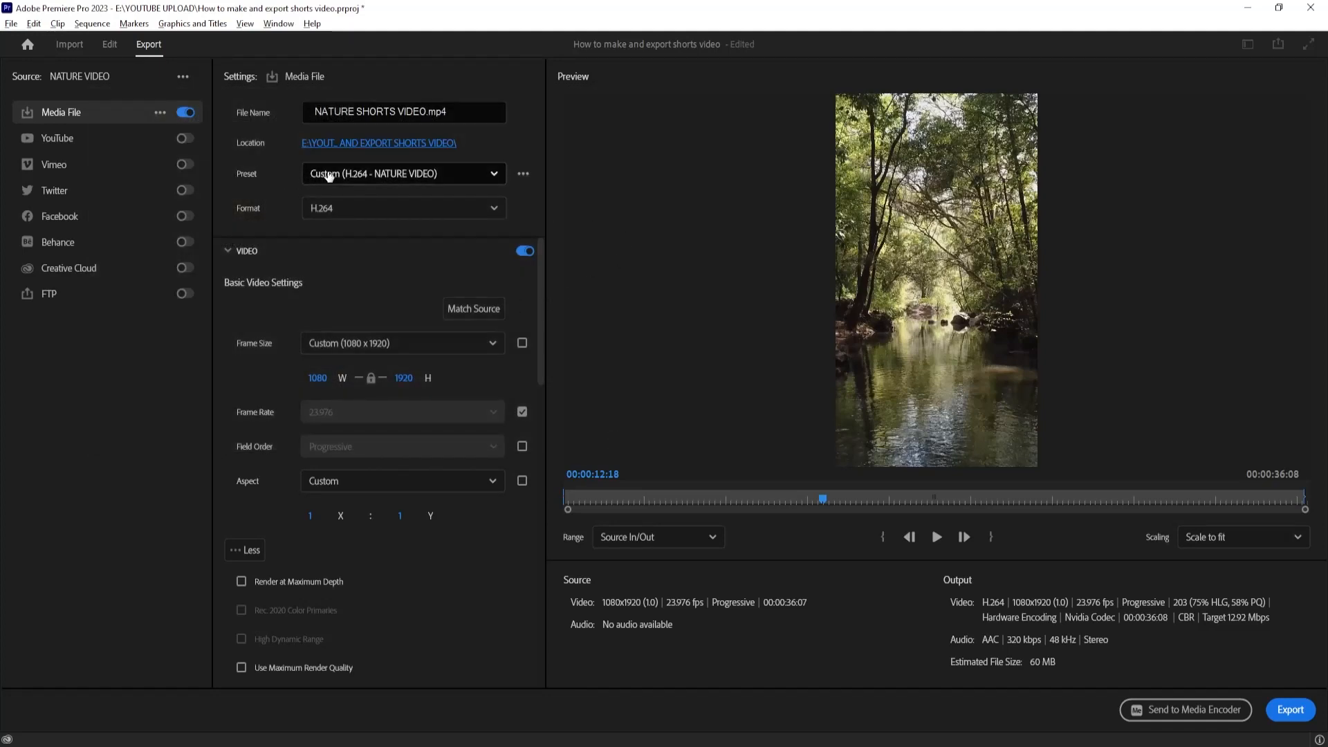
- Look through the available export presets and choose H.264 as the export format
{"action": "left_click", "coordinate": [380, 177]}
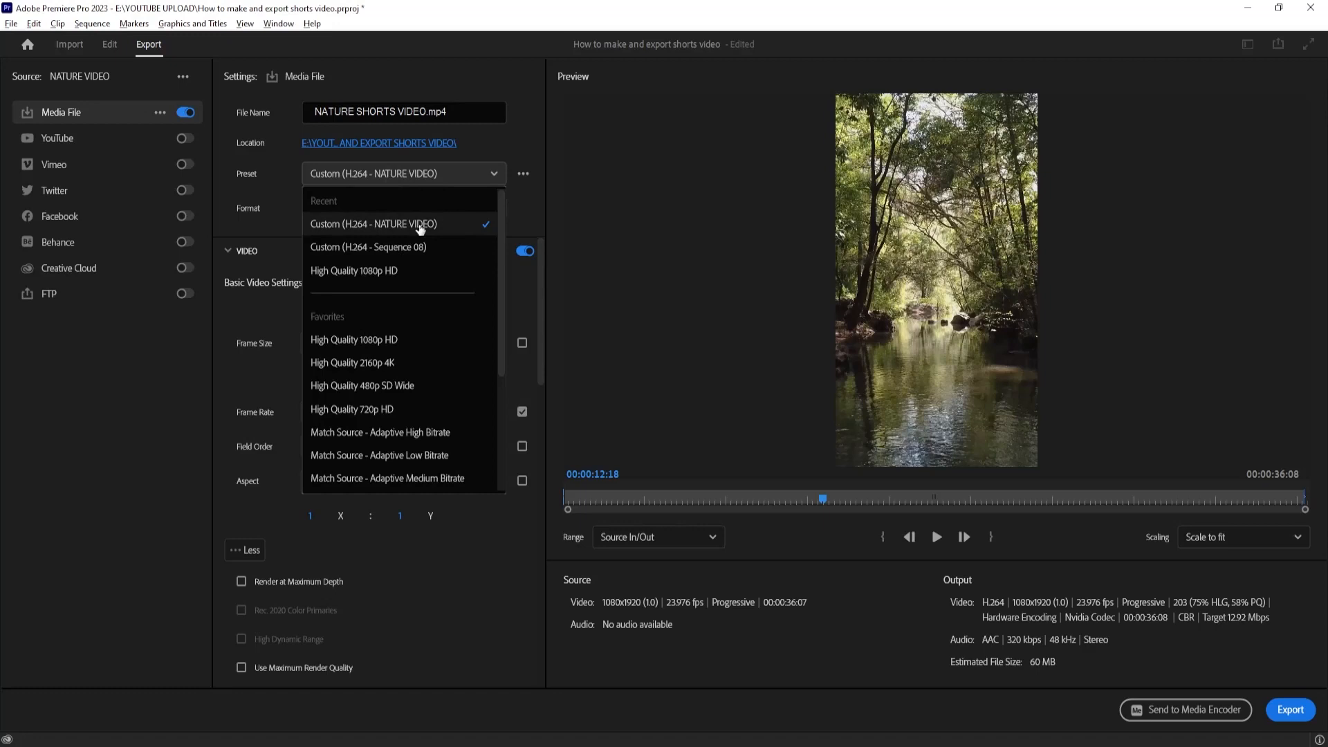
{"action": "left_click", "coordinate": [491, 176]}
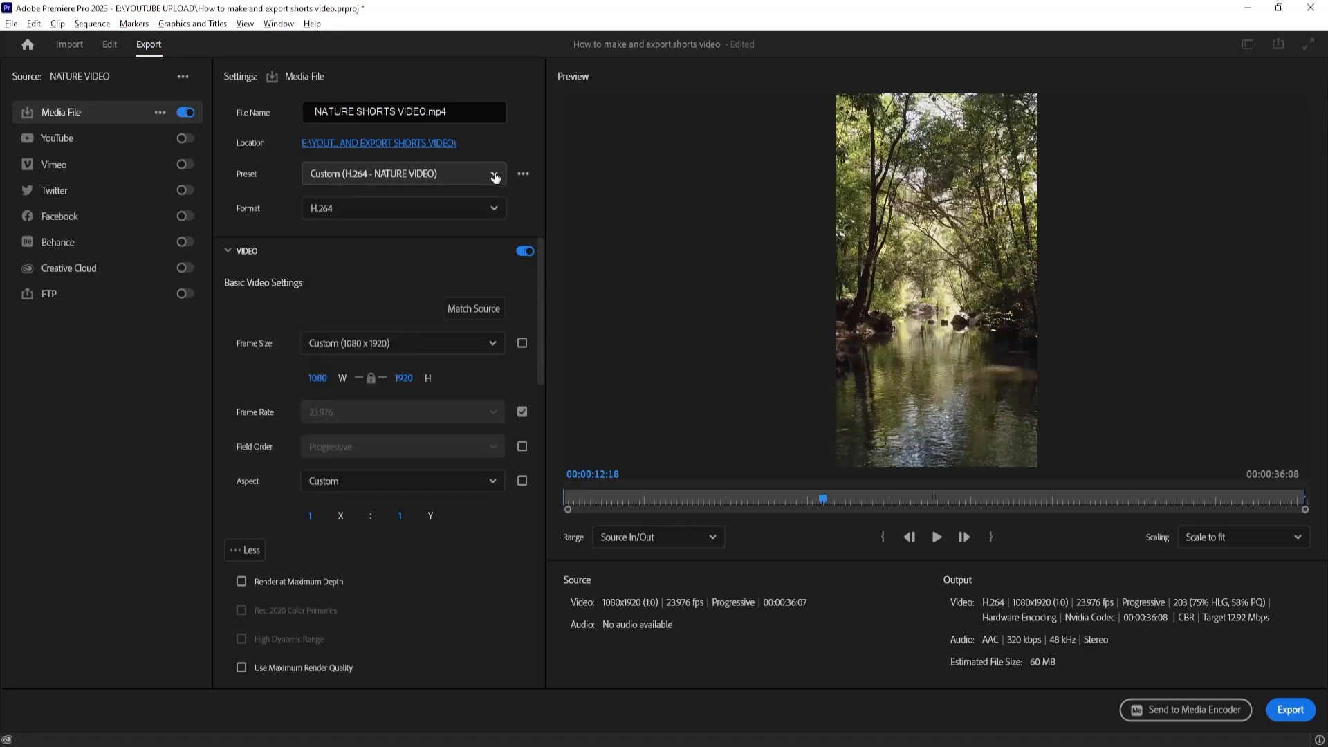
{"action": "left_click", "coordinate": [488, 173]}
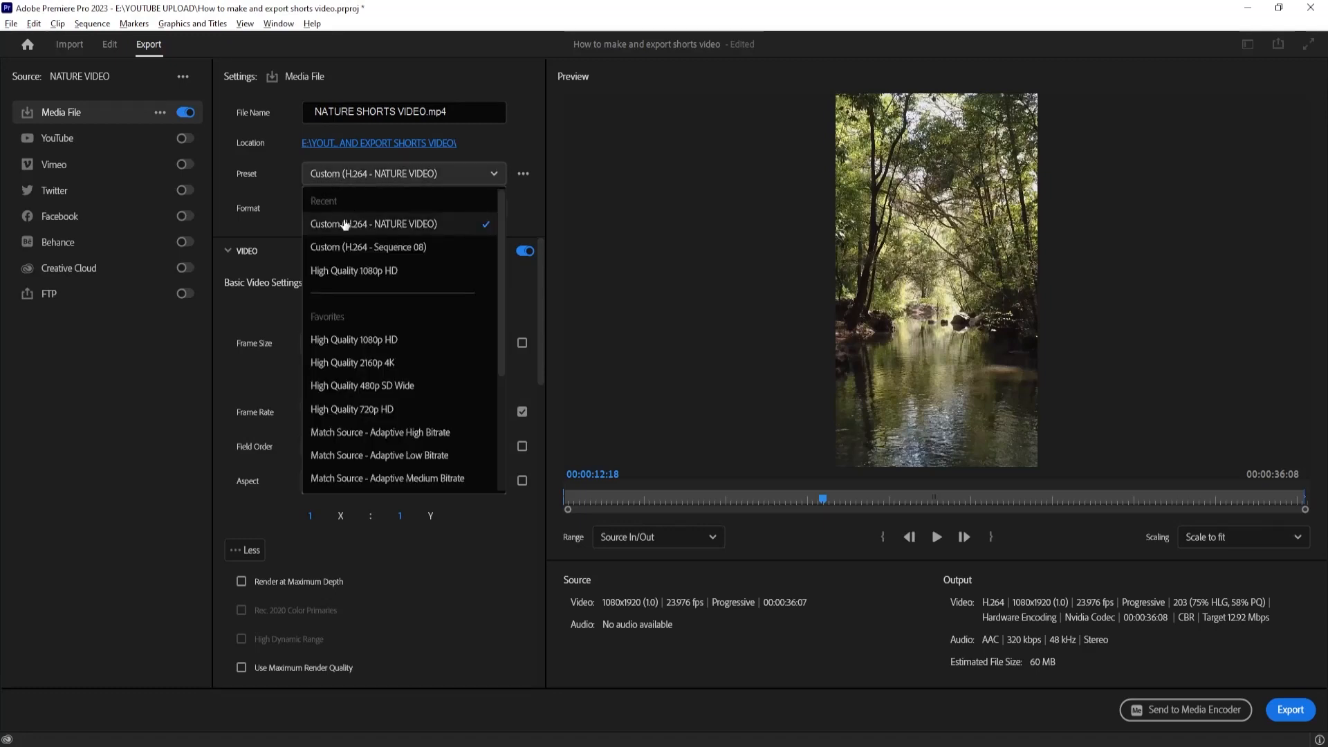
{"action": "left_click", "coordinate": [486, 174]}
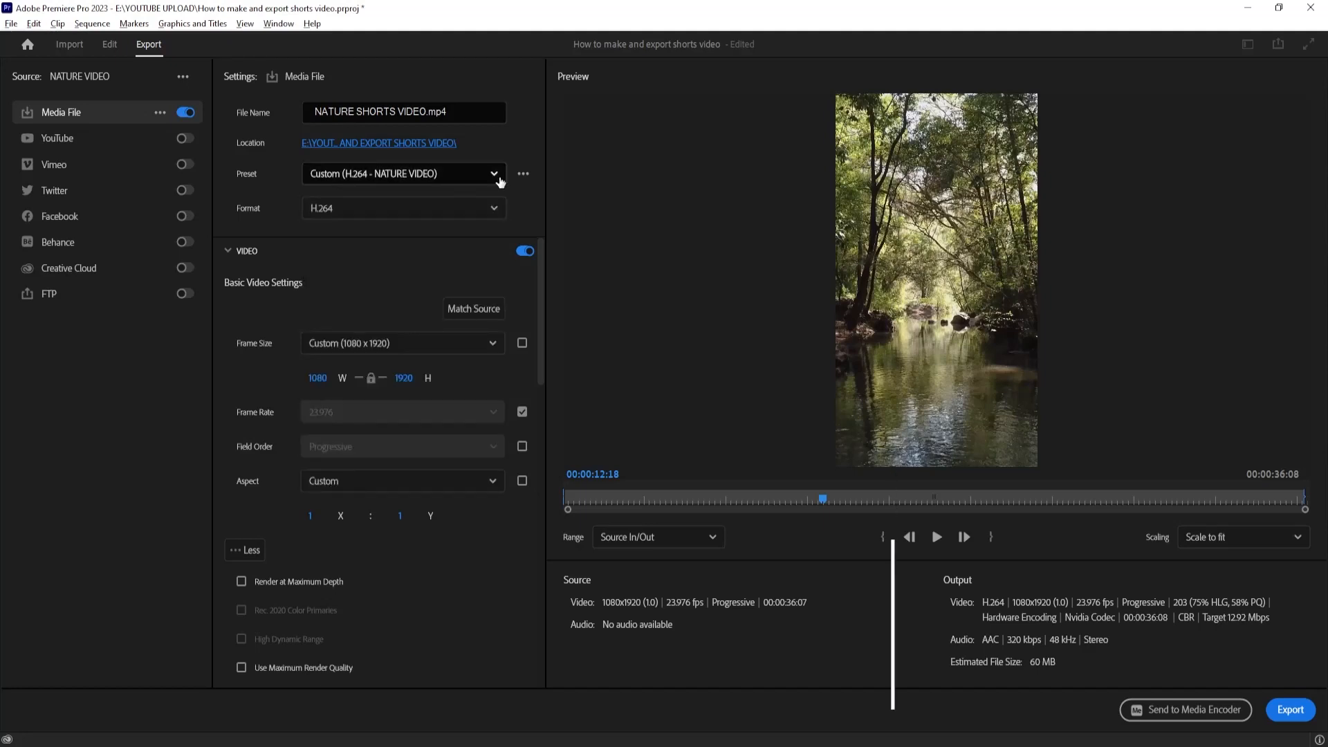
{"action": "left_click", "coordinate": [493, 209]}
{"action": "scroll", "coordinate": [323, 493], "scroll_direction": "down", "scroll_amount": 1}
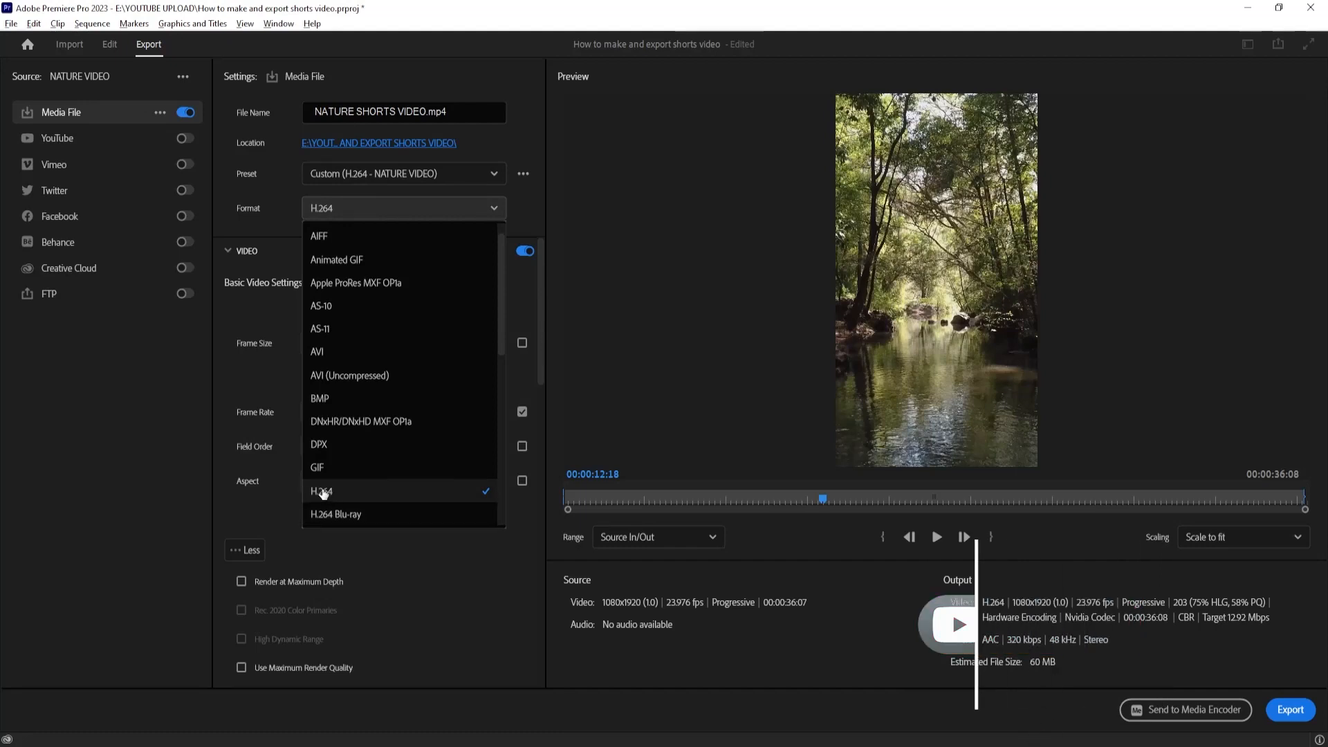
{"action": "left_click", "coordinate": [322, 491]}
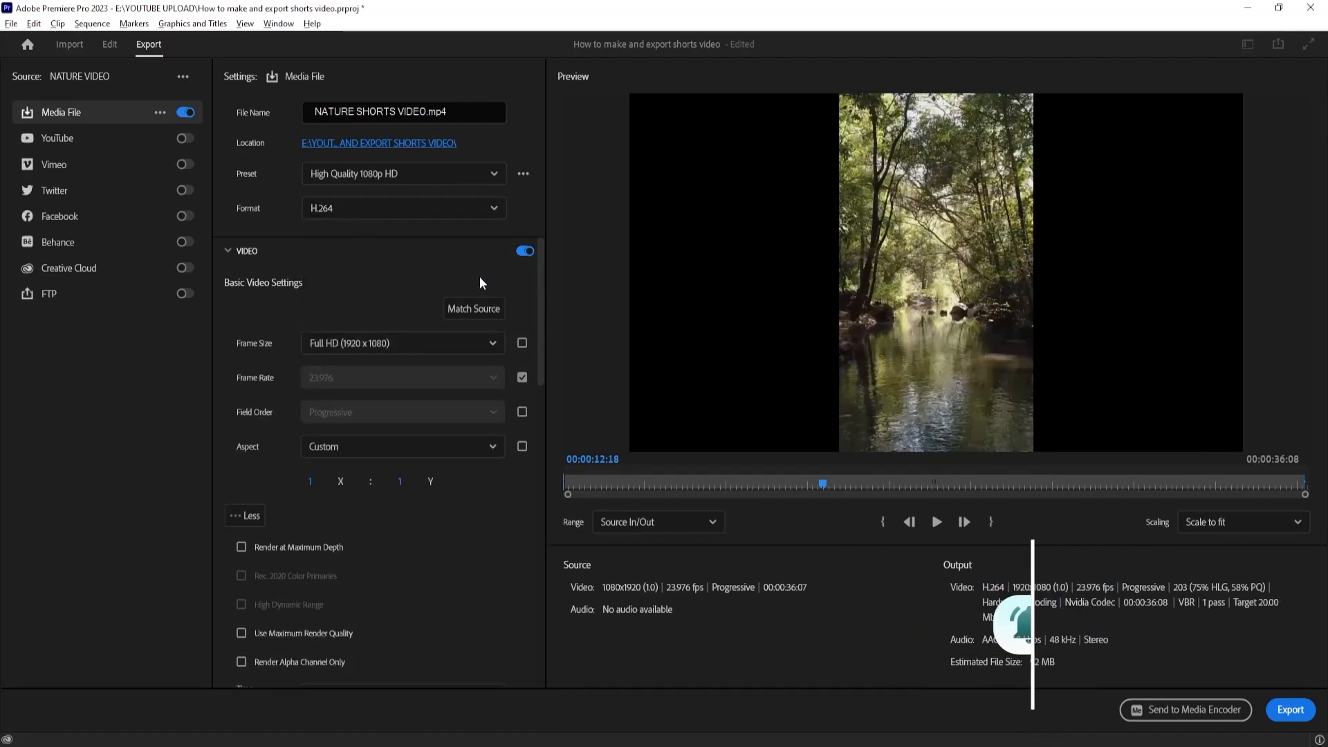
- Collapse the Video settings, switch video output off and back on, and expand the settings again
{"action": "left_click", "coordinate": [226, 252]}
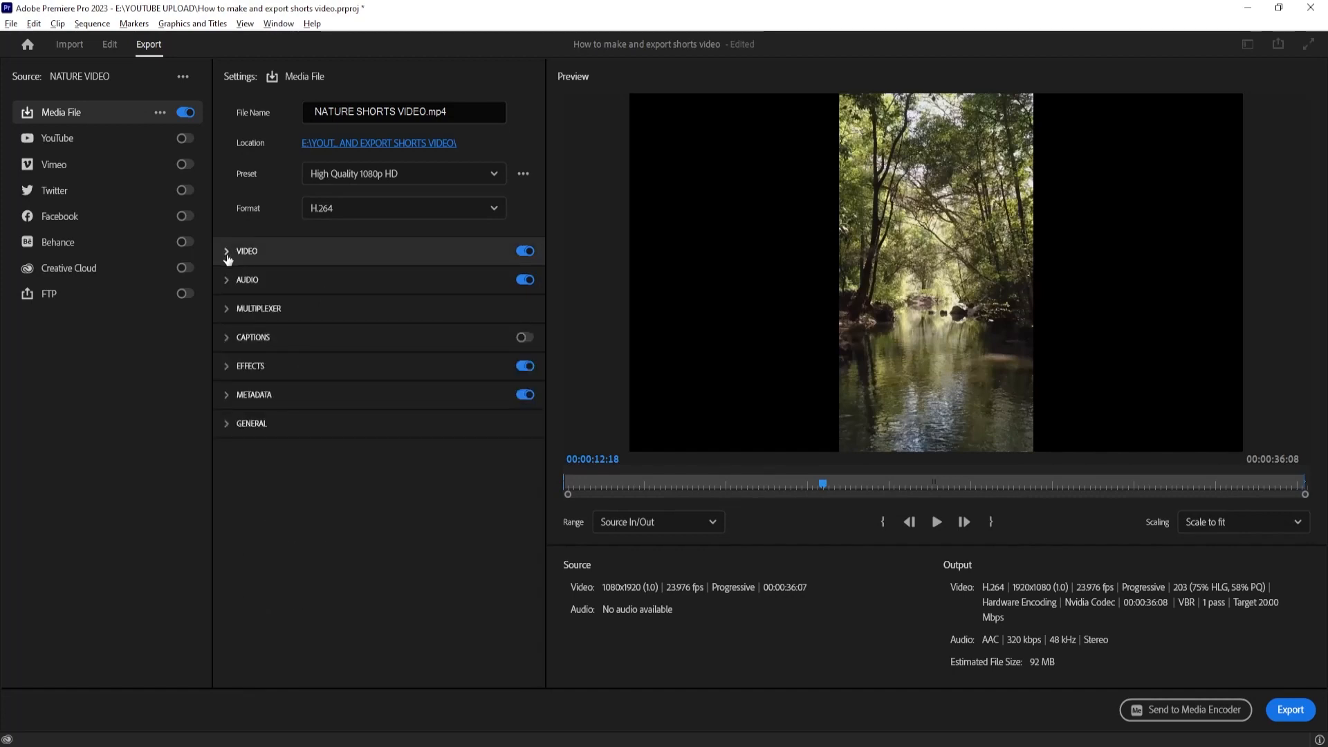
{"action": "left_click", "coordinate": [524, 252]}
{"action": "left_click", "coordinate": [525, 252]}
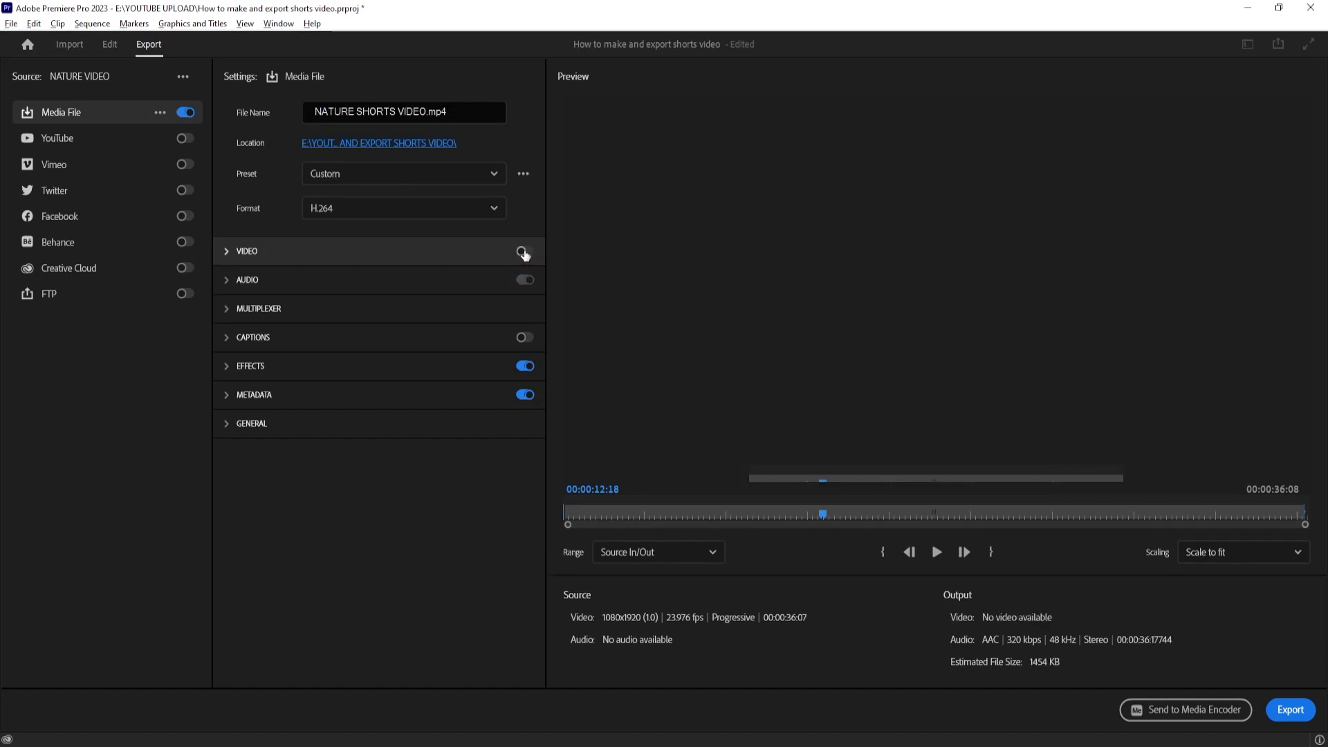
{"action": "left_click", "coordinate": [231, 258]}
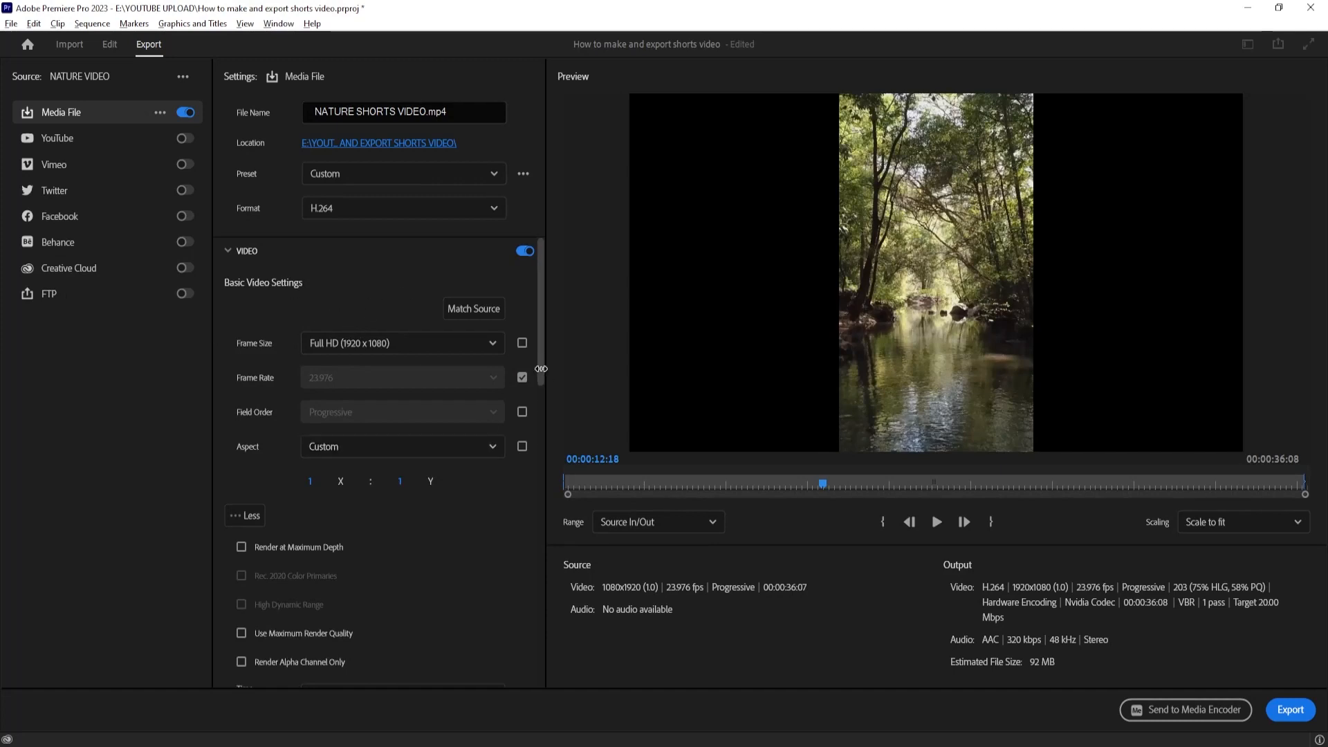
- Change the export frame size from the Full HD preset to a custom 1080 x 1920
{"action": "left_click_drag", "start_coordinate": [544, 351], "coordinate": [546, 364]}
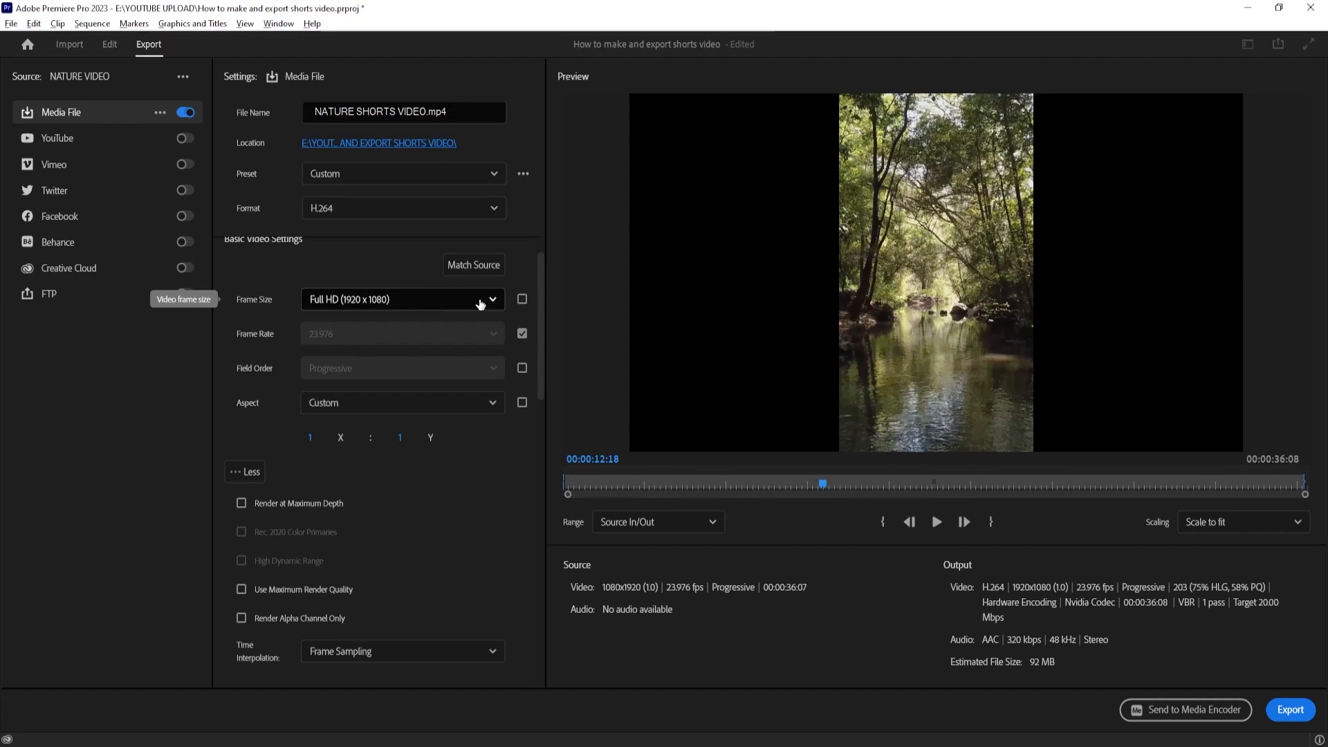
{"action": "left_click", "coordinate": [522, 300]}
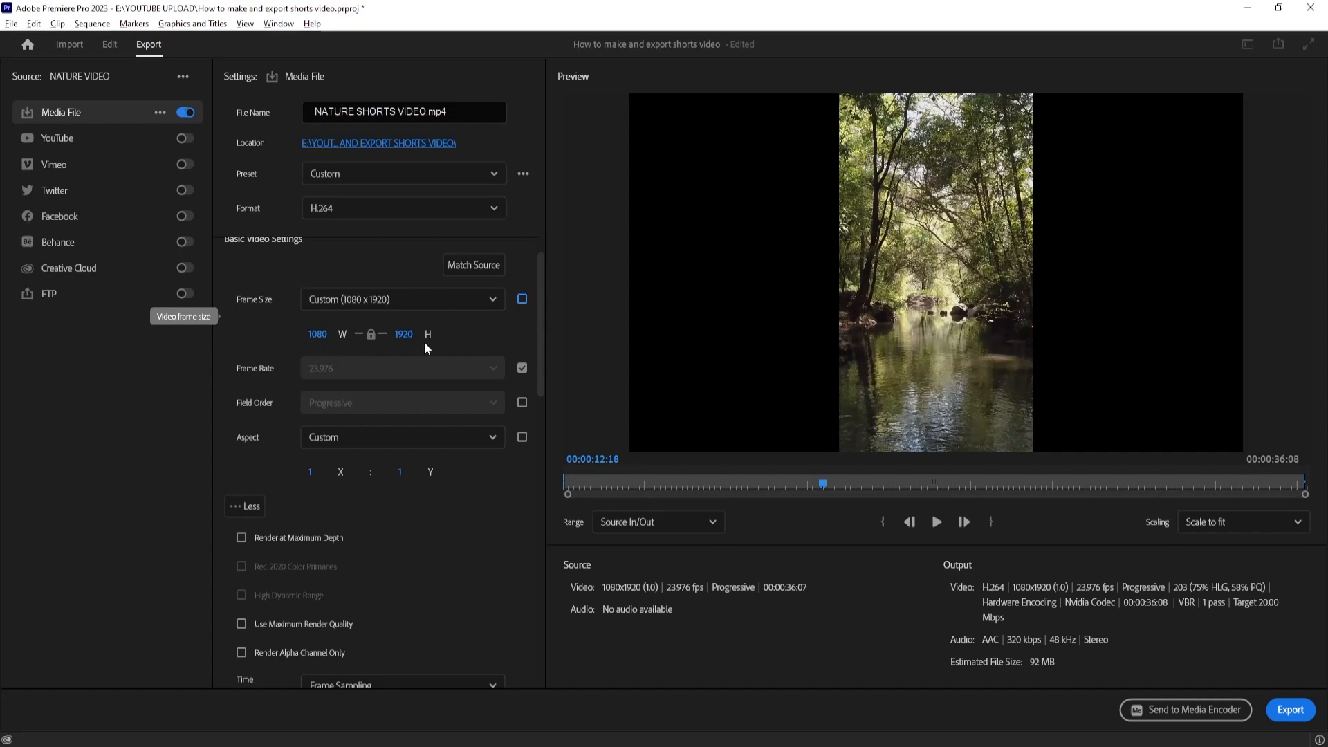
- Try to enter a different export frame width while width and height are linked
{"action": "left_click", "coordinate": [317, 336]}
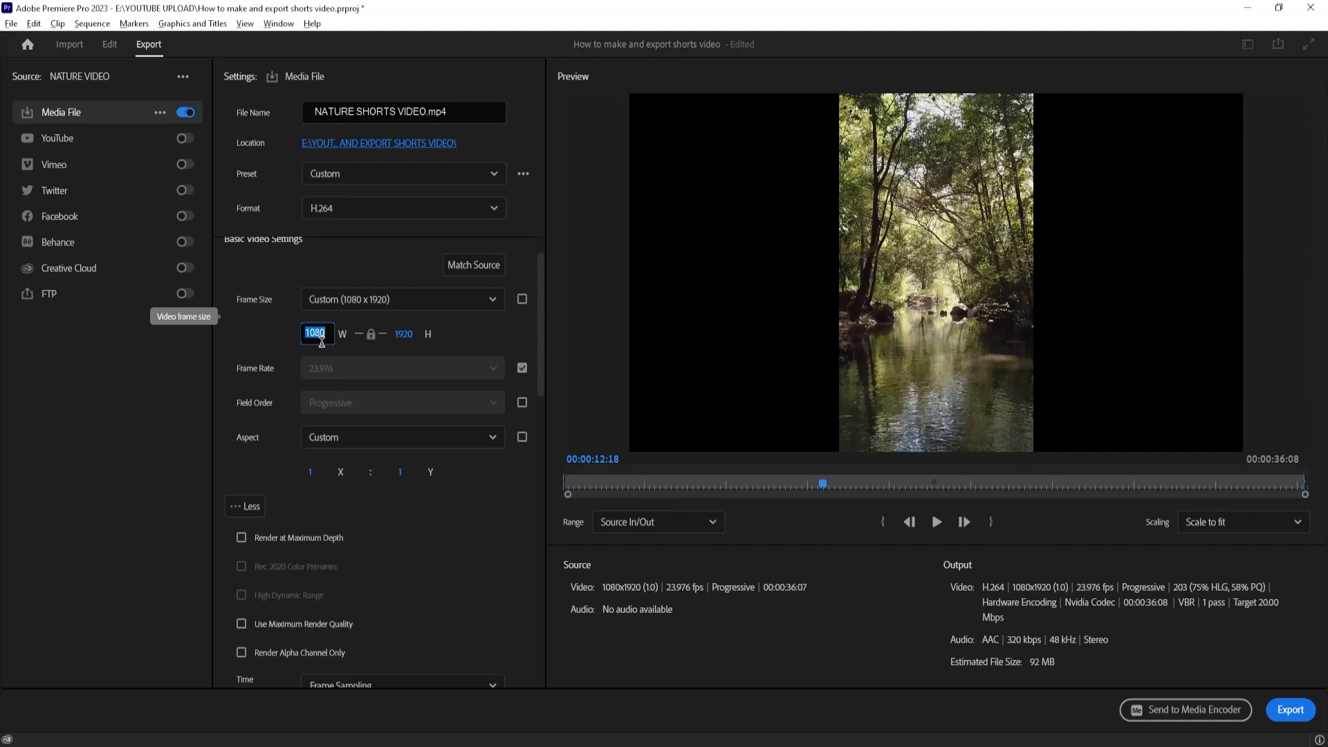
{"action": "type", "text": "192"}
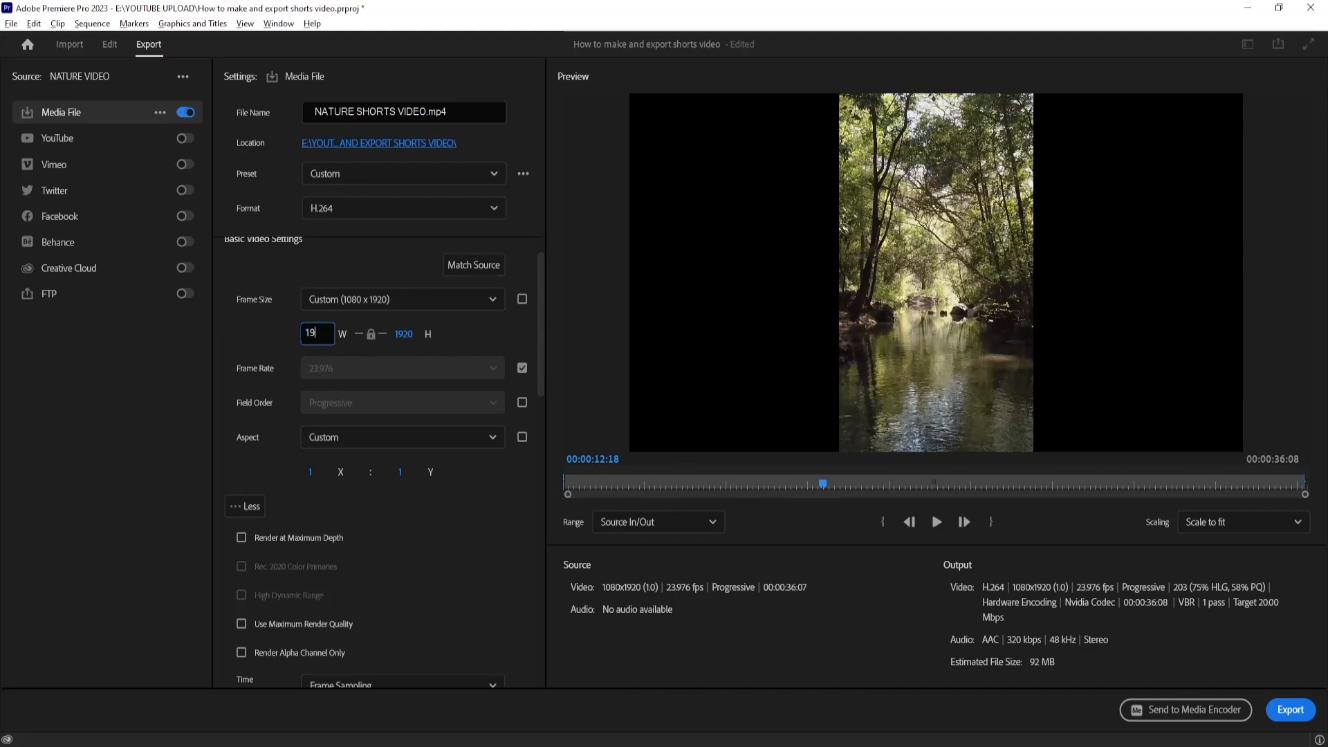
{"action": "left_click", "coordinate": [405, 338]}
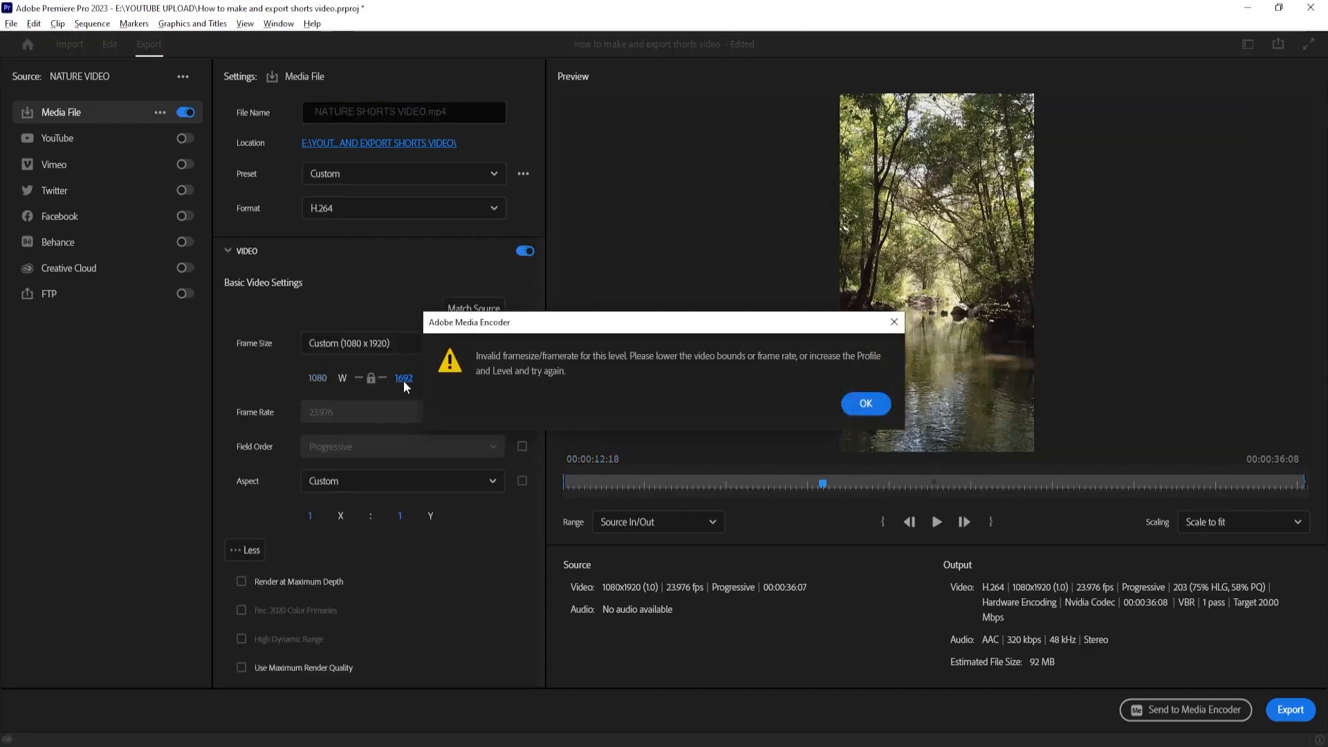
{"action": "left_click", "coordinate": [865, 404]}
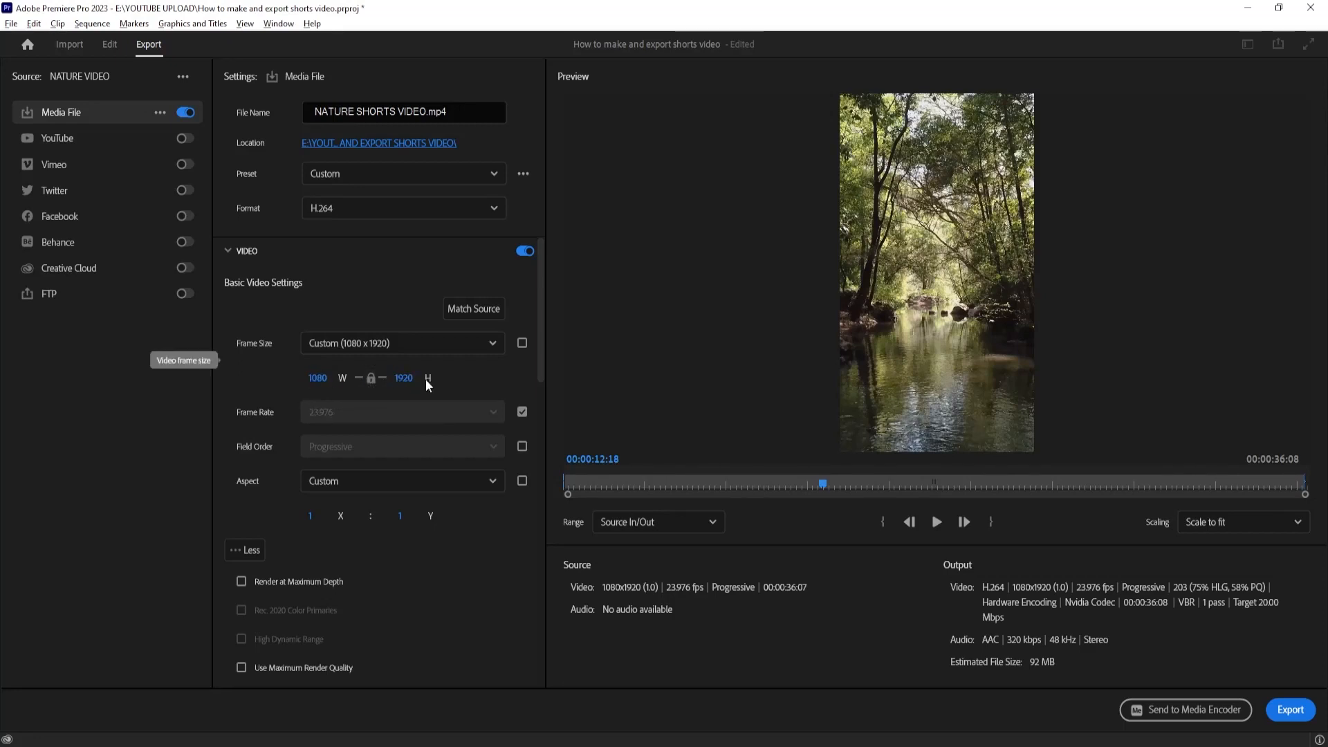
- Unlink the frame width and height and try to set the width to 1920
{"action": "left_click", "coordinate": [371, 378]}
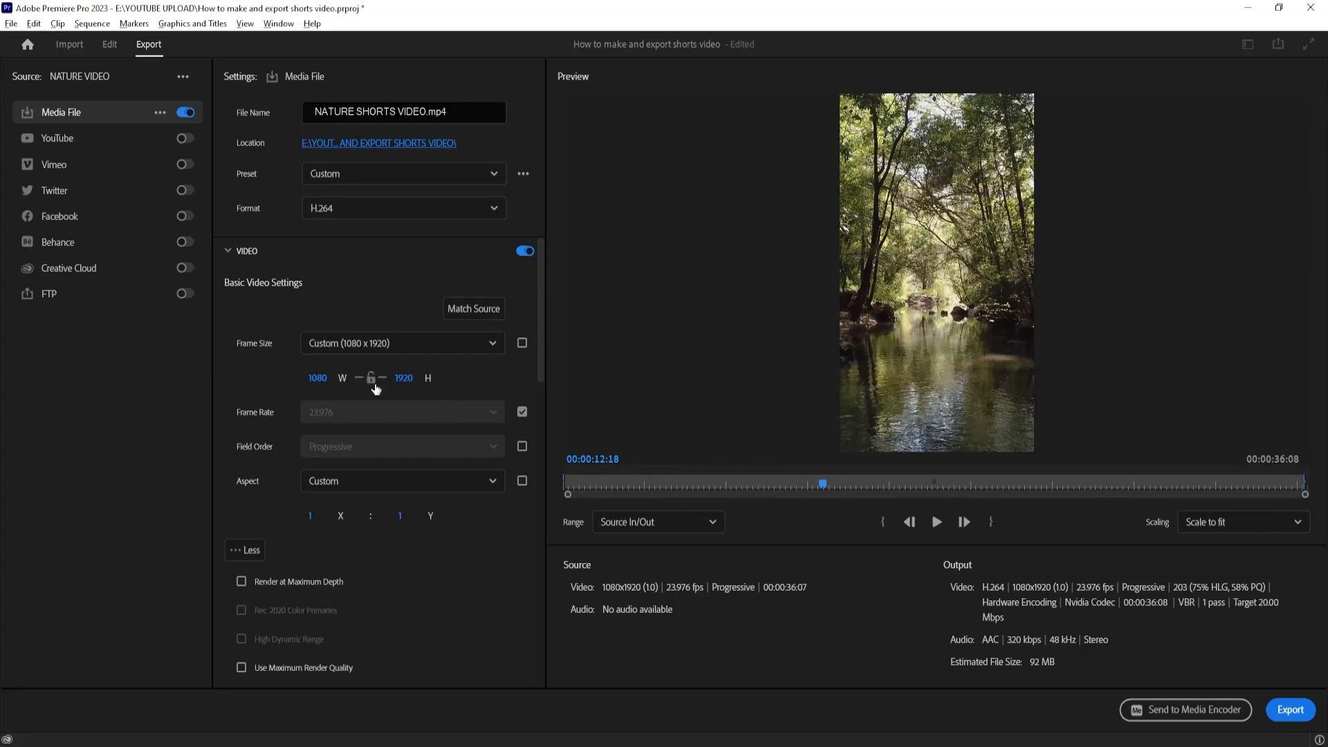
{"action": "left_click", "coordinate": [315, 378]}
{"action": "type", "text": "1"}
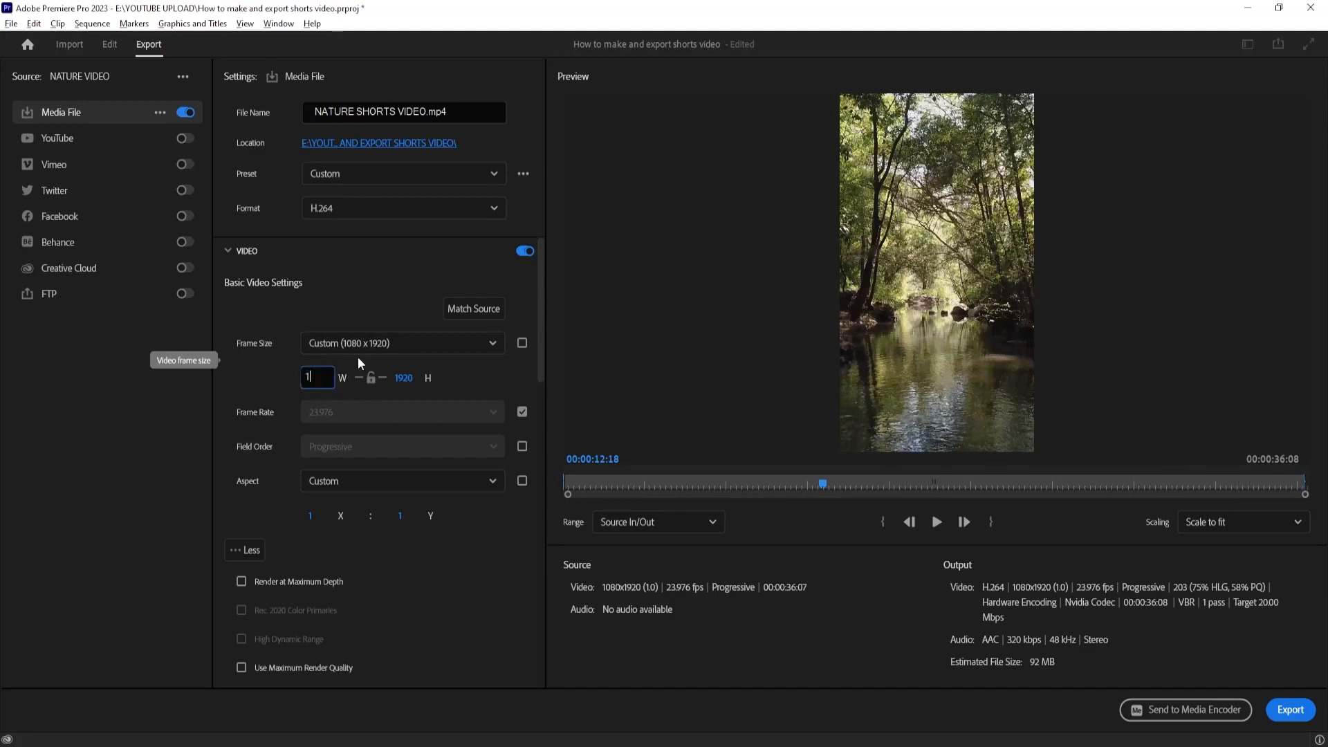
{"action": "type", "text": "920"}
{"action": "key", "text": "Return"}
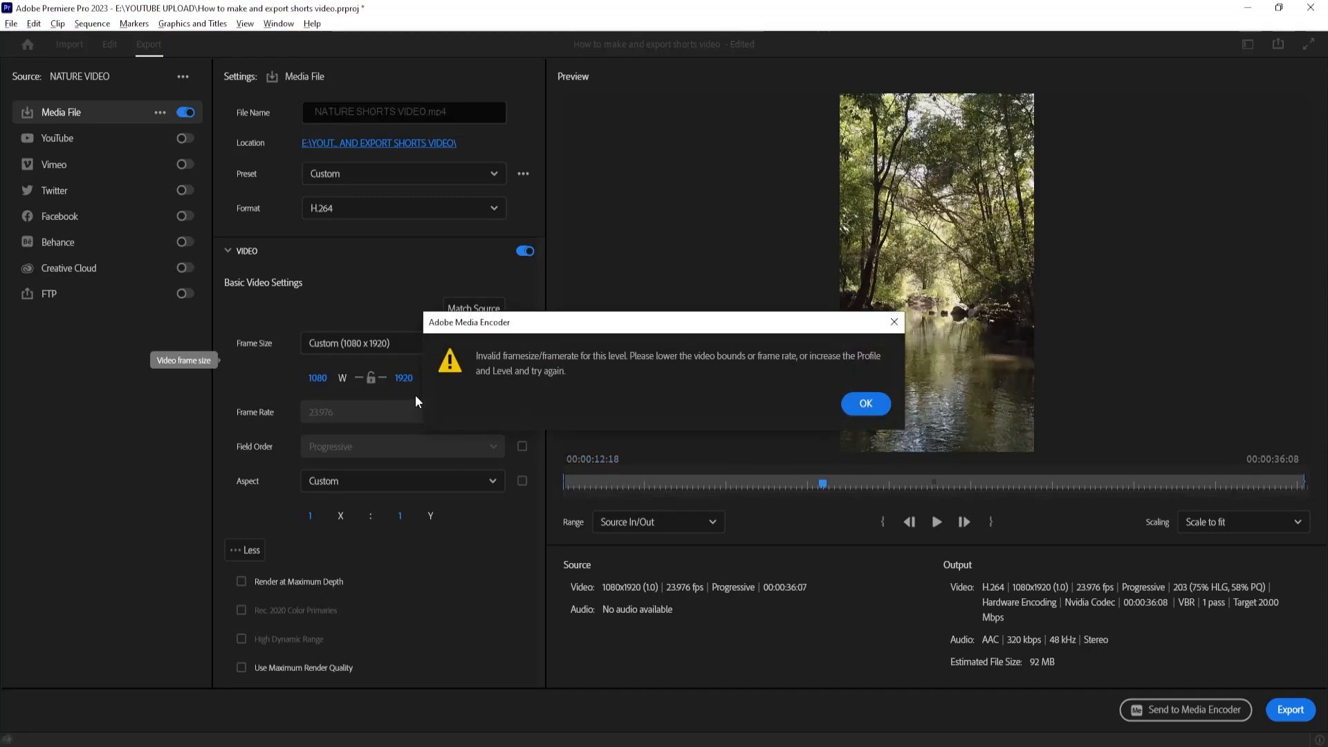
{"action": "left_click", "coordinate": [868, 403]}
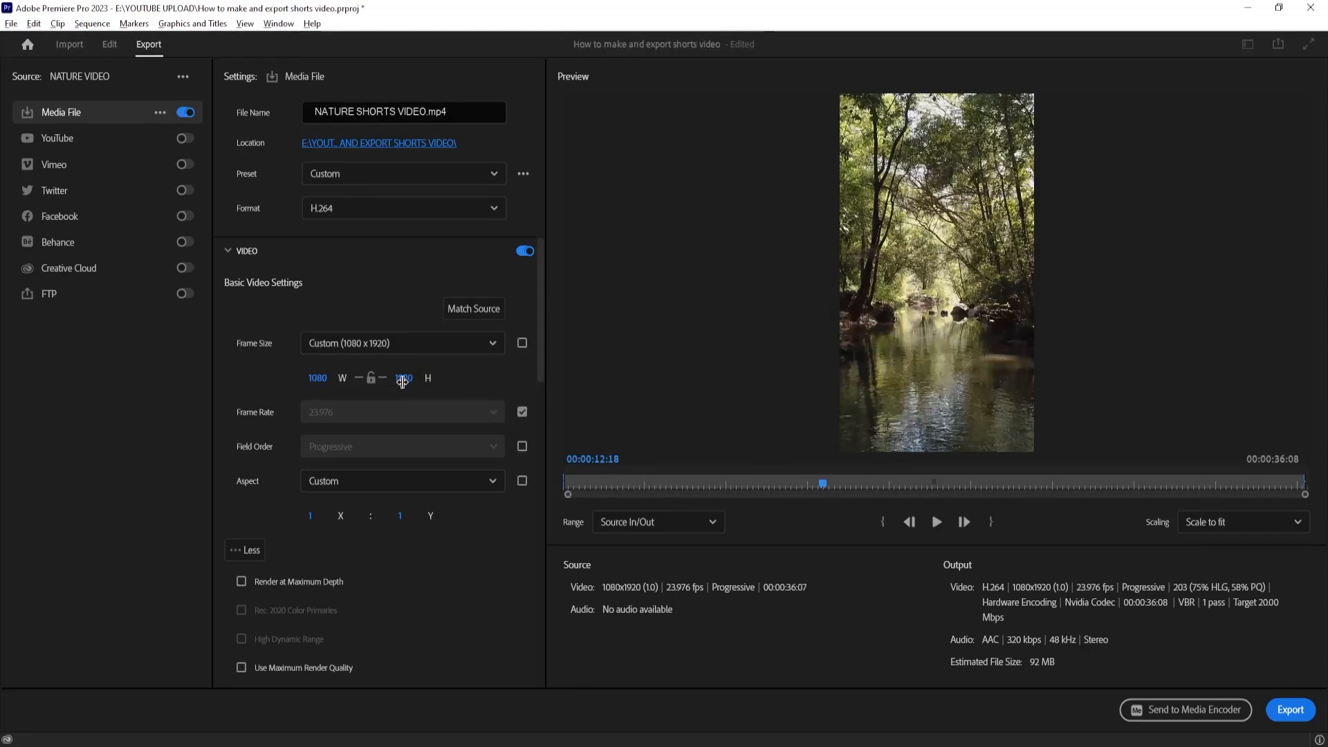
- Enter 1080 as the export frame height, then set it back to 1920
{"action": "left_click", "coordinate": [402, 379]}
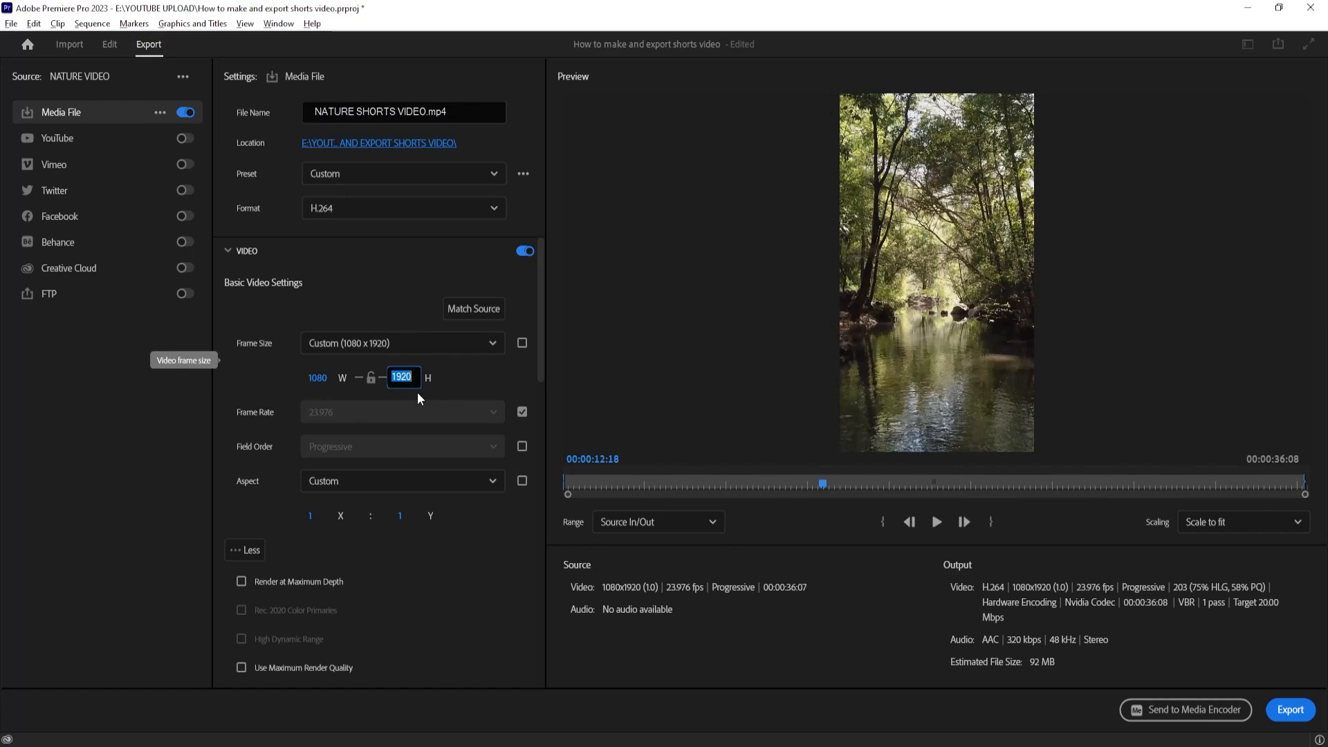
{"action": "type", "text": "1080"}
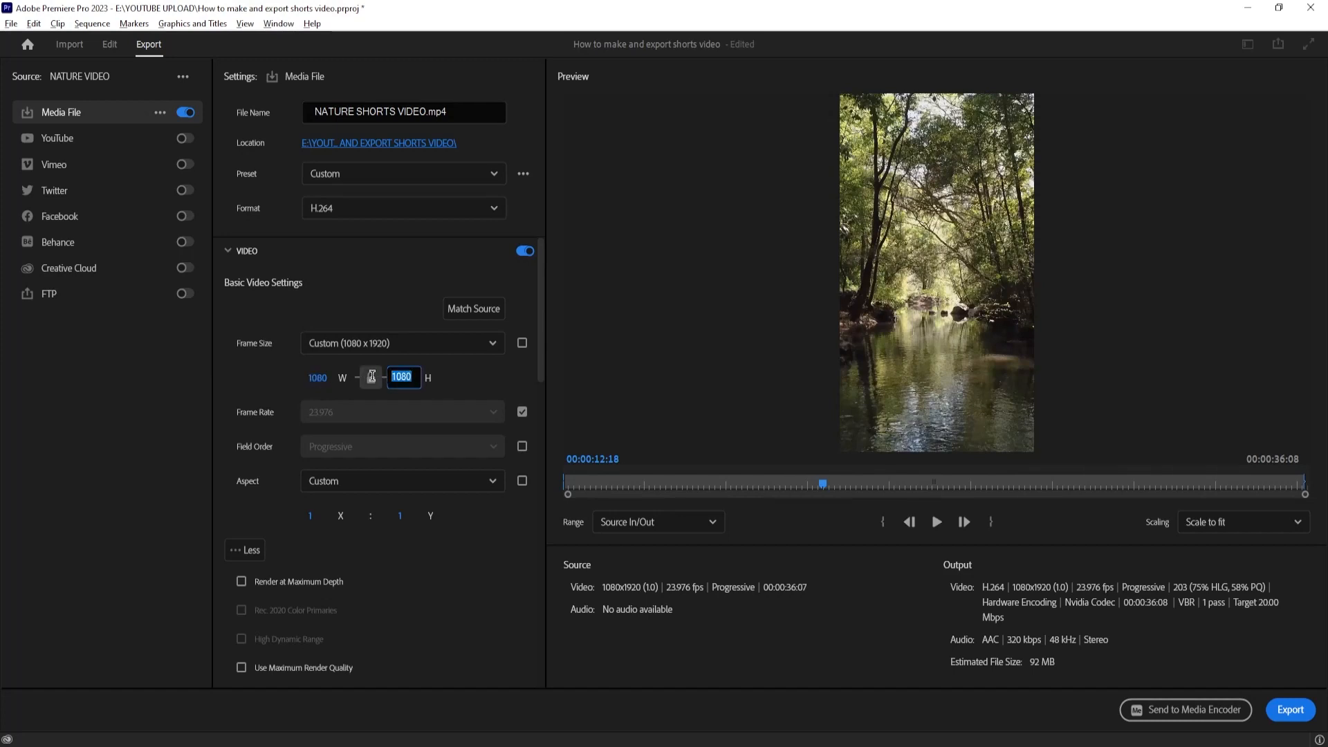
{"action": "key", "text": "BackSpace"}
{"action": "key", "text": "BackSpace"}
{"action": "key", "text": "BackSpace"}
{"action": "type", "text": "92"}
{"action": "key", "text": "Return"}
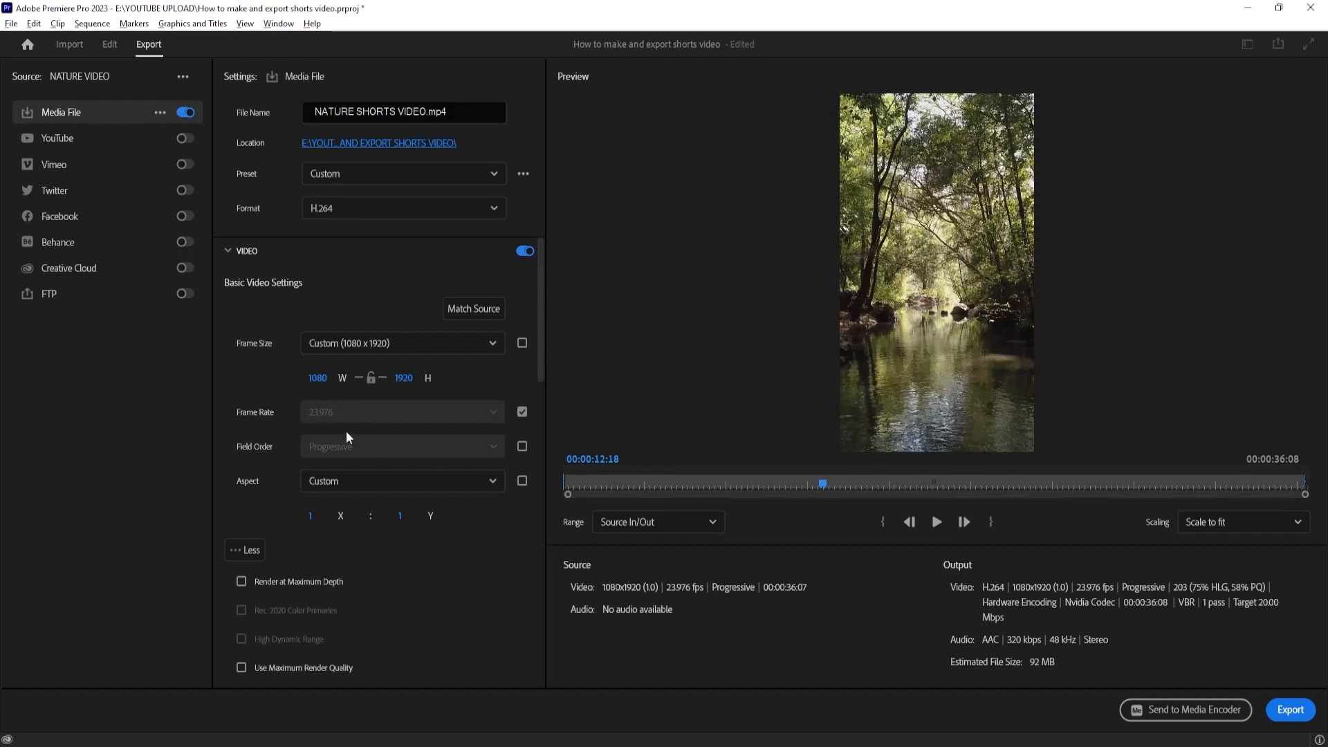
- Set the bitrate encoding of the video export to CBR
{"action": "left_click_drag", "start_coordinate": [542, 349], "coordinate": [534, 599]}
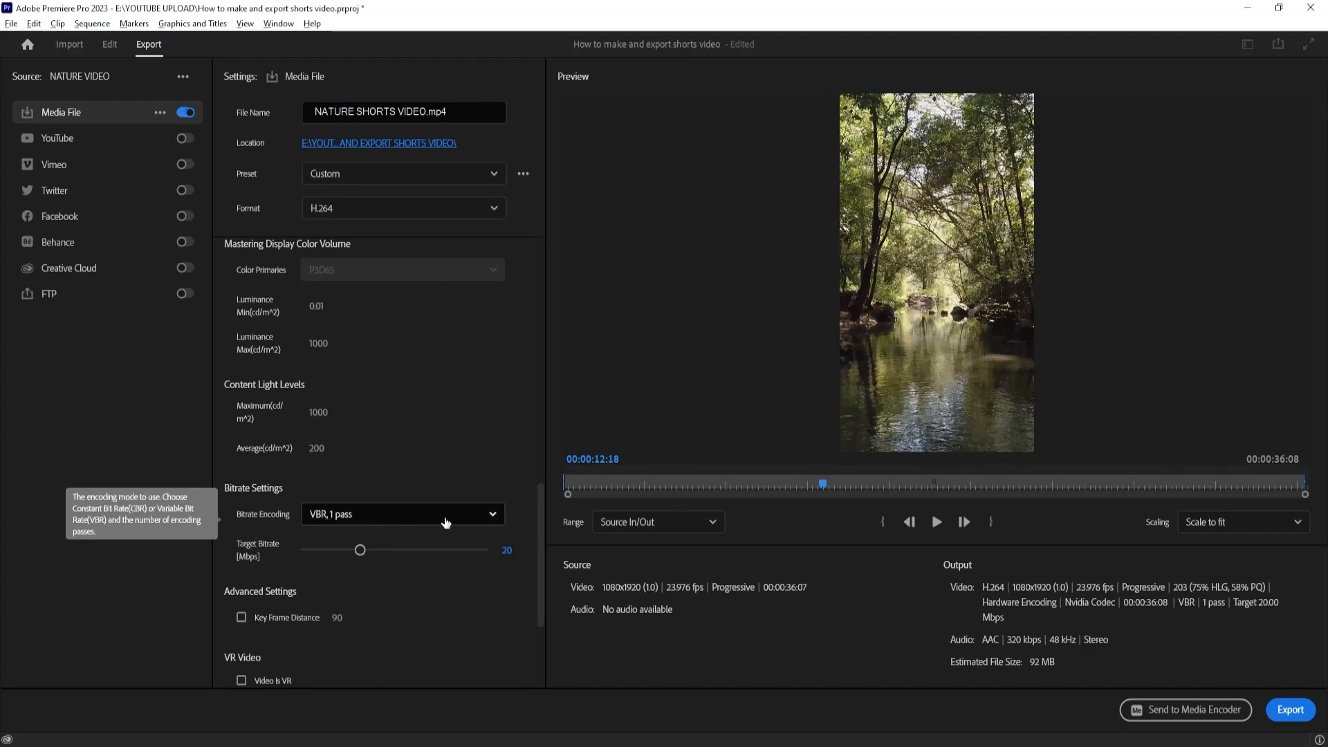
{"action": "left_click", "coordinate": [478, 522]}
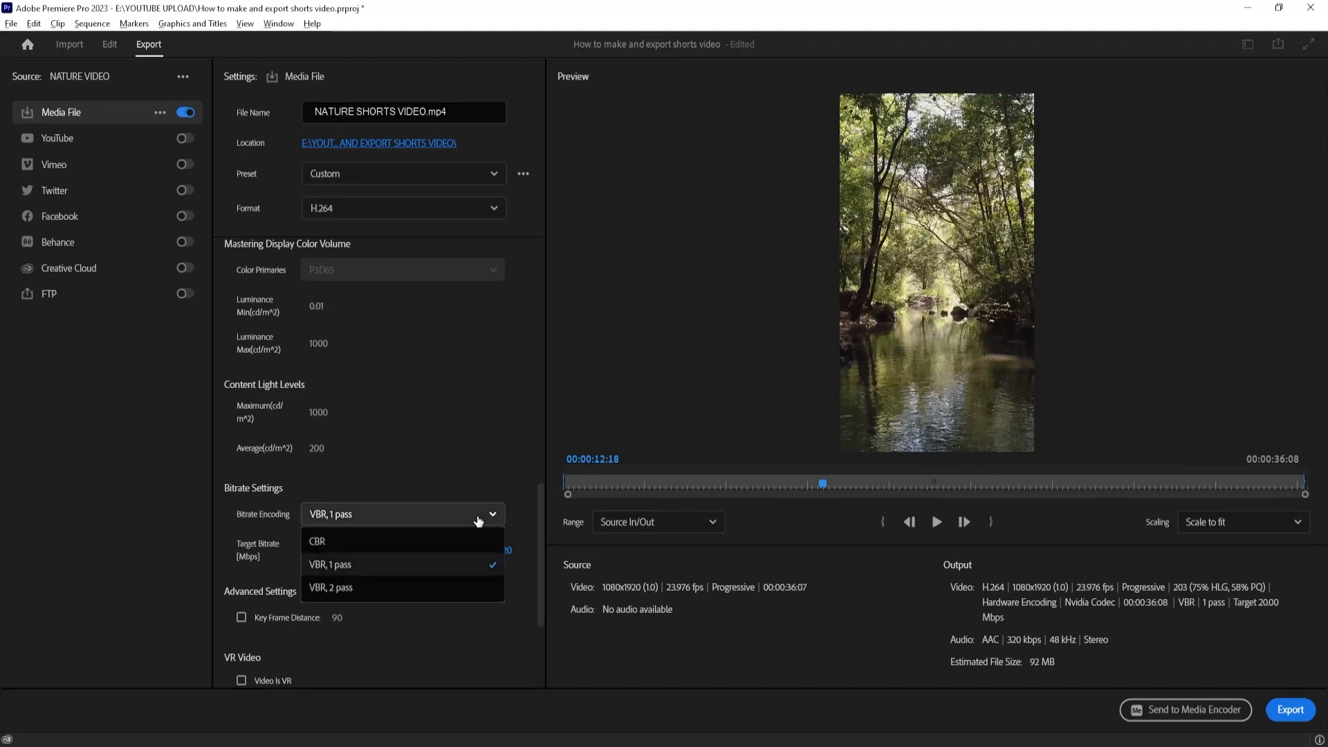
{"action": "left_click", "coordinate": [346, 543]}
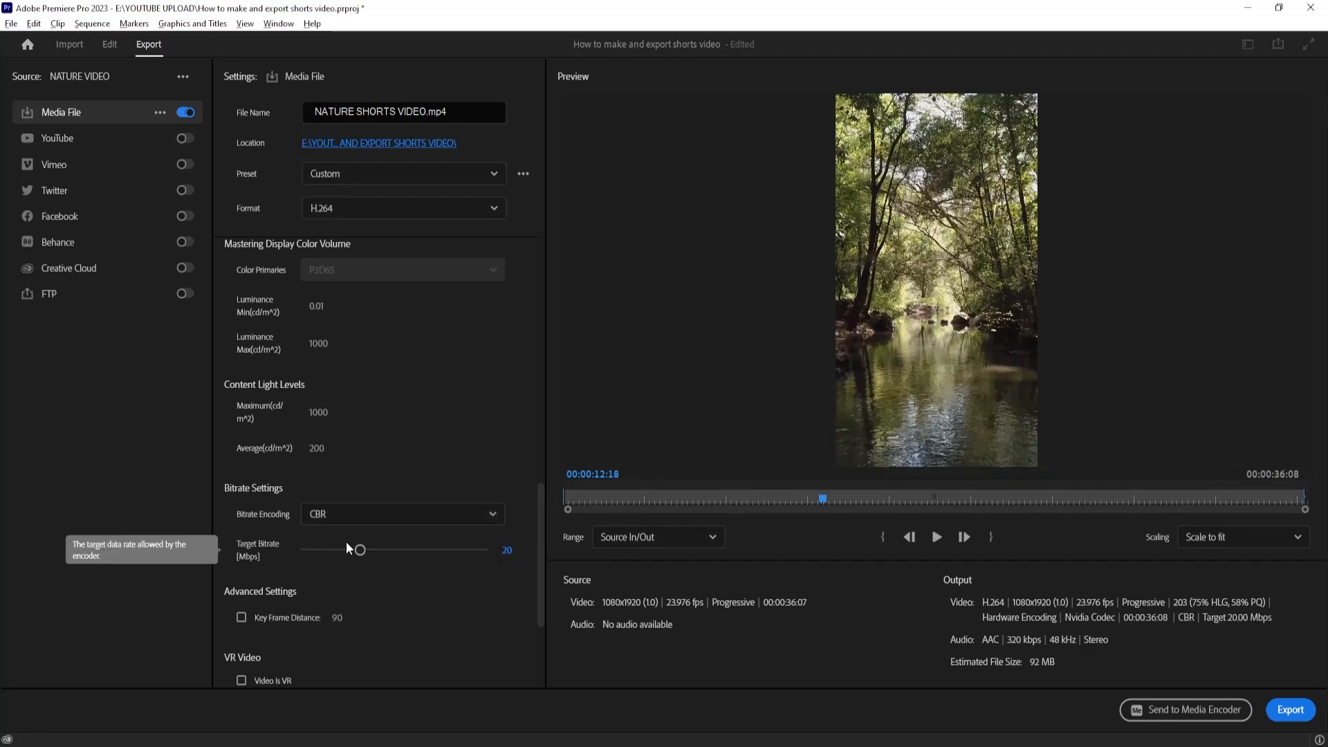
- Try several target bitrates for the export and set it to 13.15 Mbps
{"action": "scroll", "coordinate": [538, 525], "scroll_direction": "down", "scroll_amount": 1}
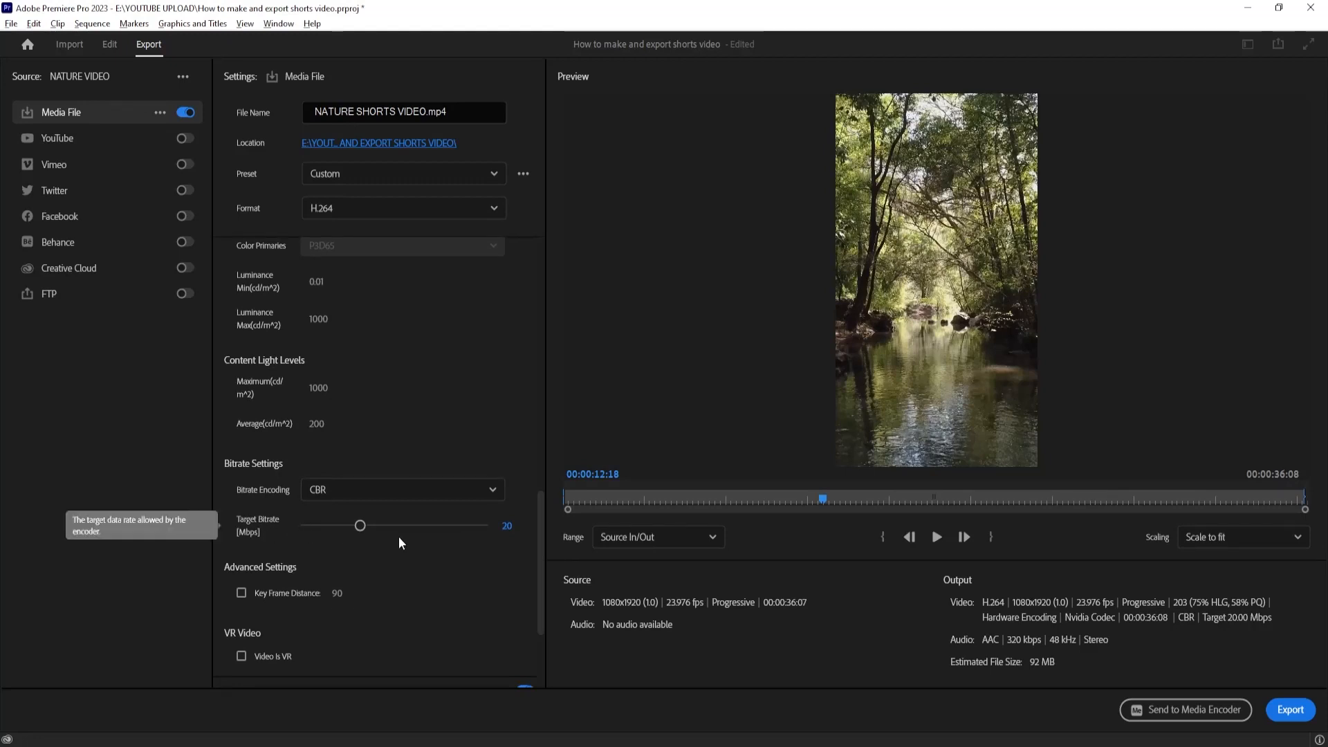
{"action": "left_click", "coordinate": [508, 529]}
{"action": "left_click_drag", "start_coordinate": [360, 527], "coordinate": [394, 536]}
{"action": "left_click_drag", "start_coordinate": [389, 527], "coordinate": [329, 530]}
{"action": "left_click_drag", "start_coordinate": [327, 527], "coordinate": [341, 532]}
{"action": "mouse_move", "coordinate": [342, 526]}
{"action": "left_mouse_down"}
{"action": "mouse_move", "coordinate": [289, 531]}
{"action": "mouse_move", "coordinate": [325, 526]}
{"action": "left_mouse_up"}
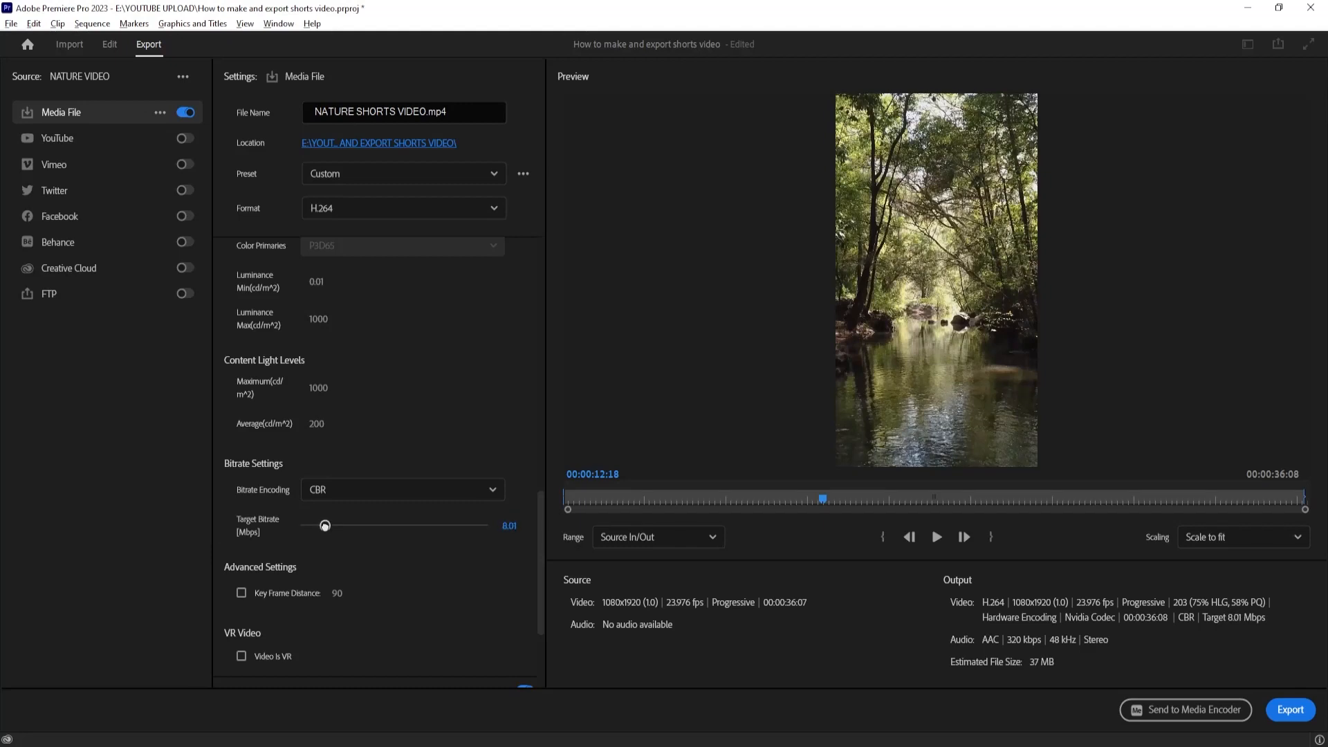
{"action": "left_click_drag", "start_coordinate": [325, 526], "coordinate": [324, 530]}
{"action": "left_click_drag", "start_coordinate": [325, 527], "coordinate": [342, 533]}
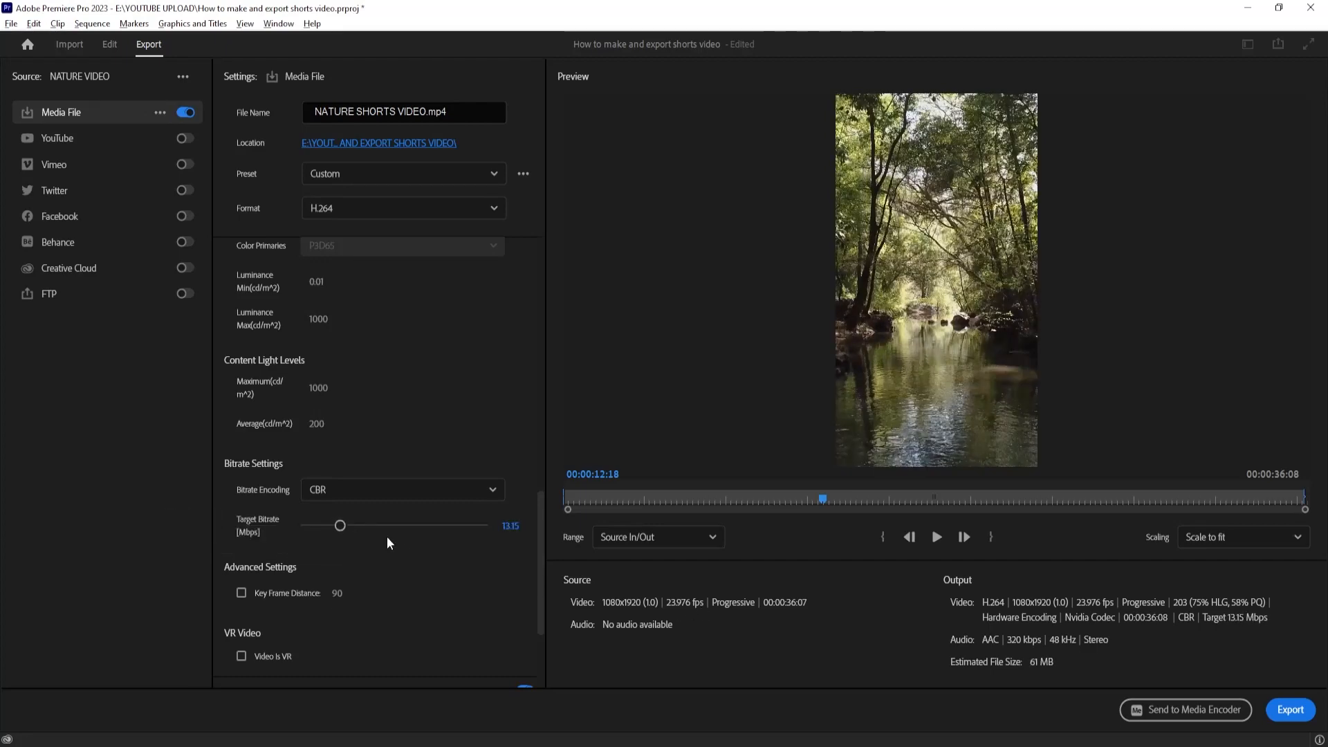
- Export the vertical sequence as NATURE SHORTS VIDEO.mp4 with the current H.264 settings
{"action": "left_click", "coordinate": [1294, 721]}
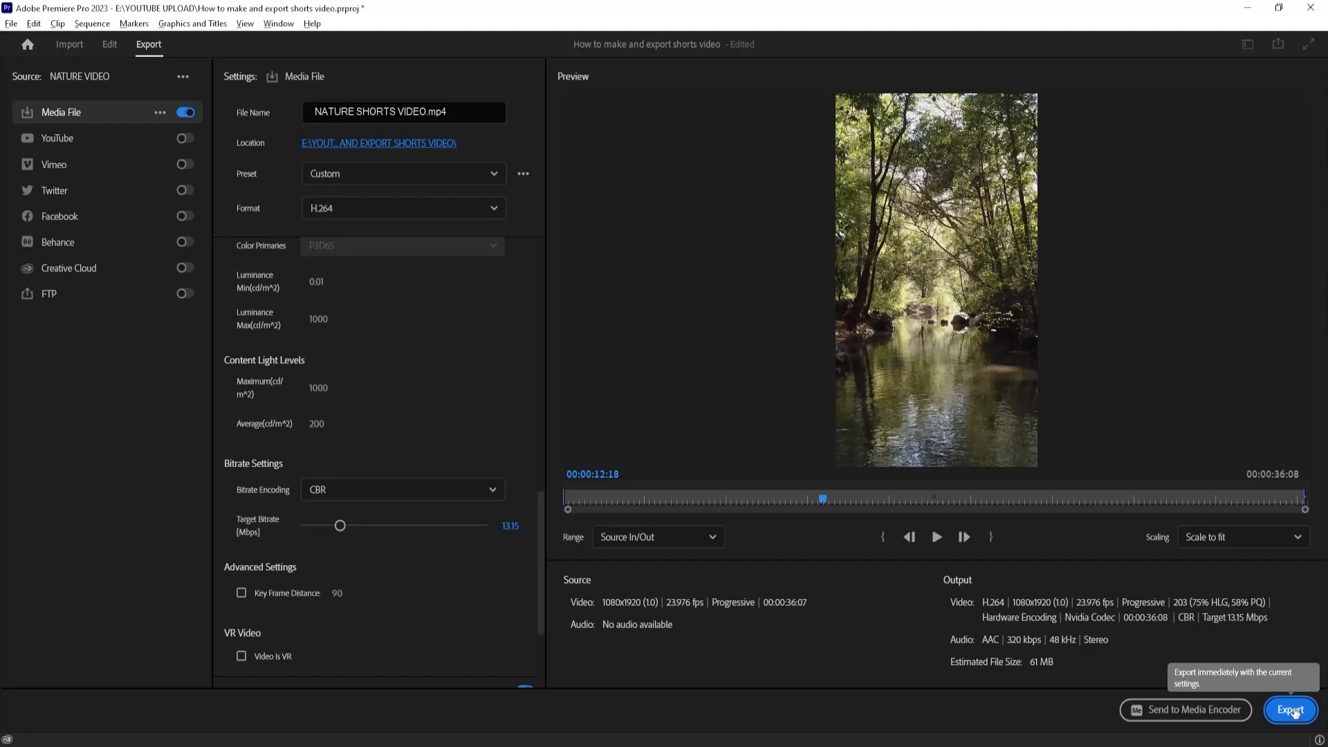
{"action": "left_click", "coordinate": [1296, 713]}
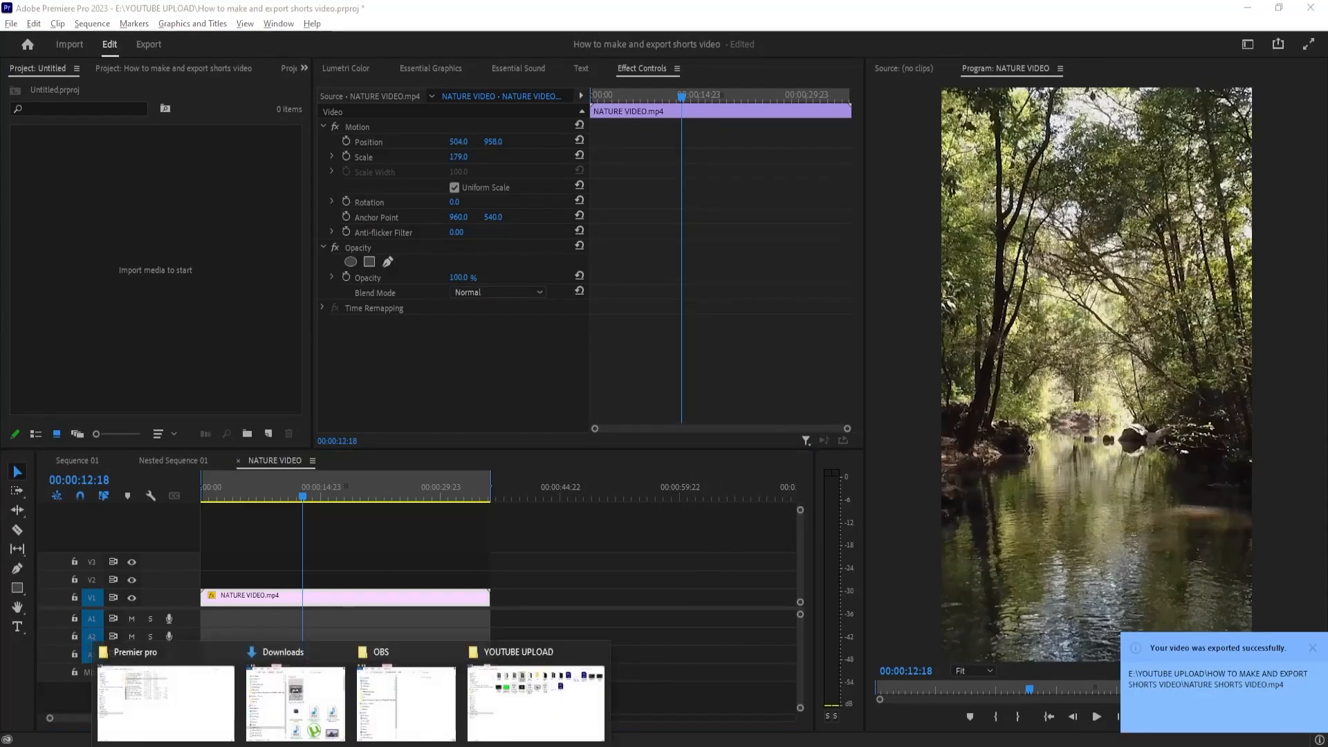
- Switch to the HOW TO MAKE AND EXPORT SHORTS VIDEO folder in File Explorer and play NATURE SHORTS VIDEO.mp4 full screen in VLC
{"action": "left_click", "coordinate": [539, 696]}
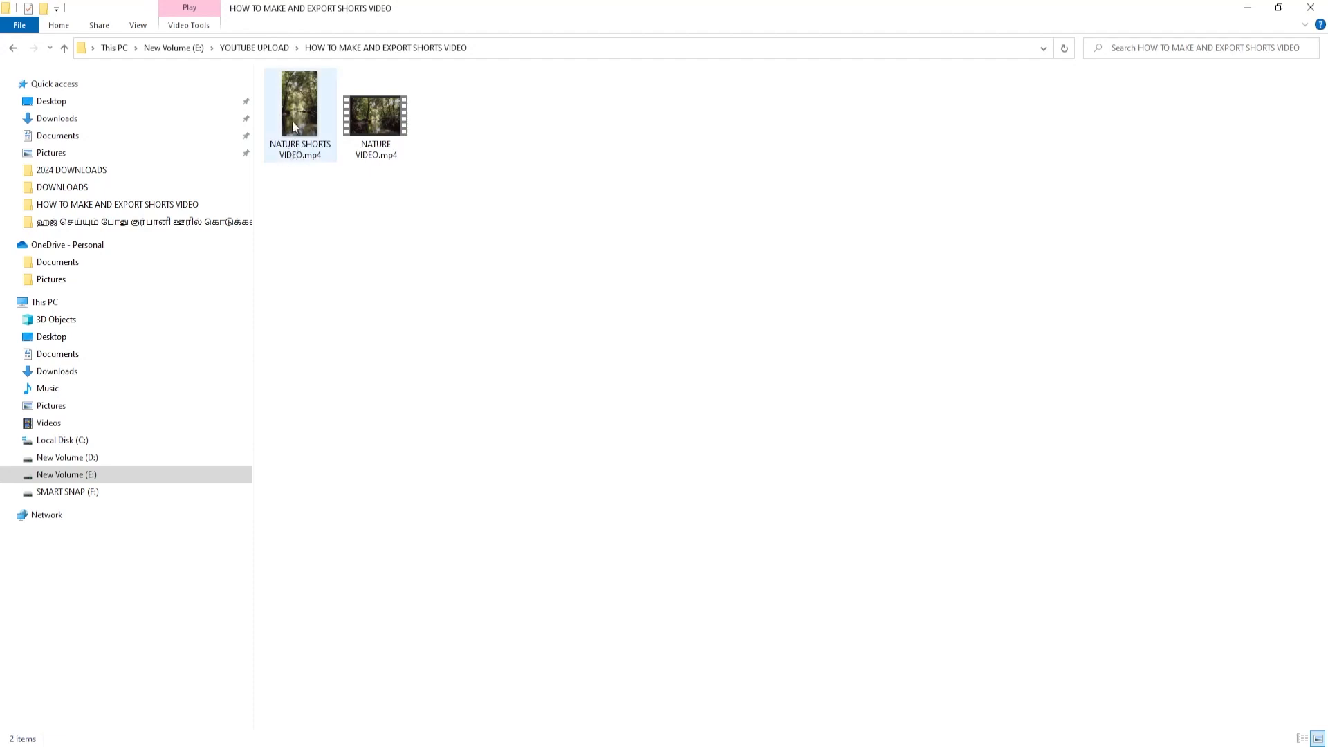
{"action": "double_click", "coordinate": [297, 85]}
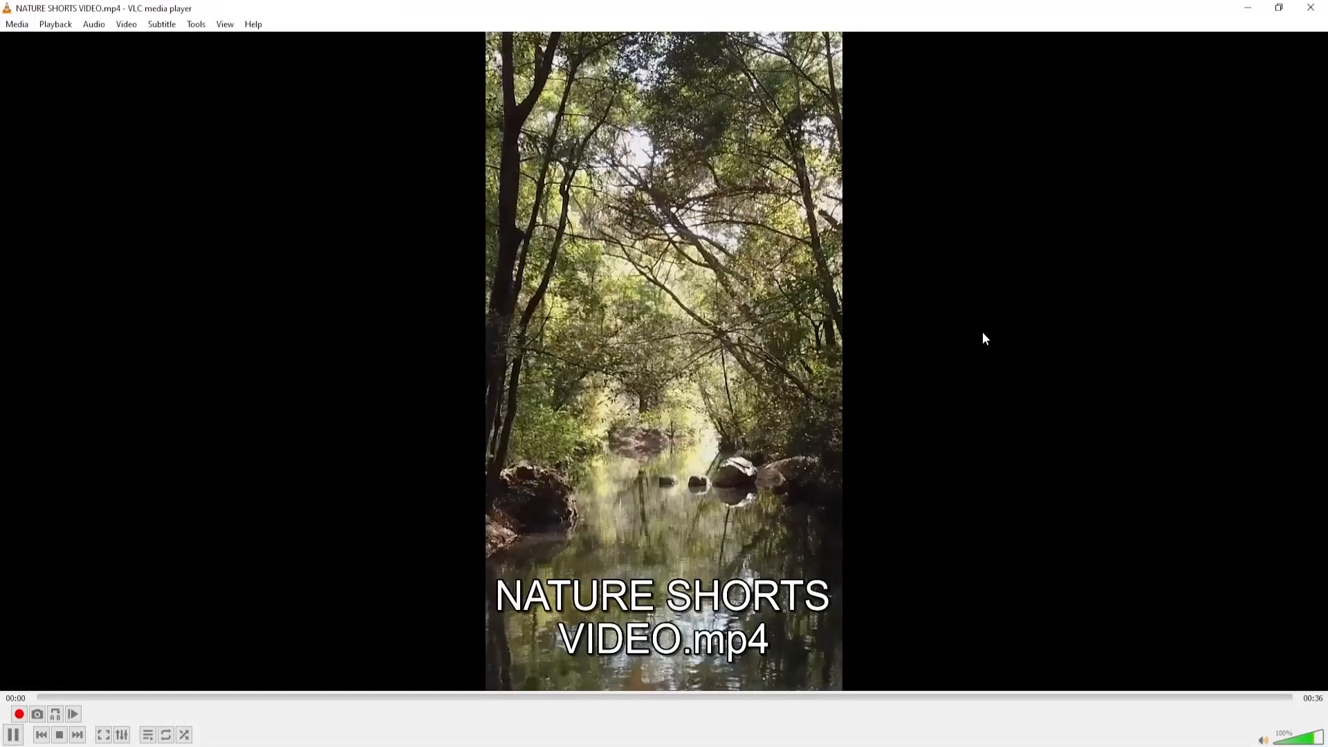
{"action": "double_click", "coordinate": [982, 330]}
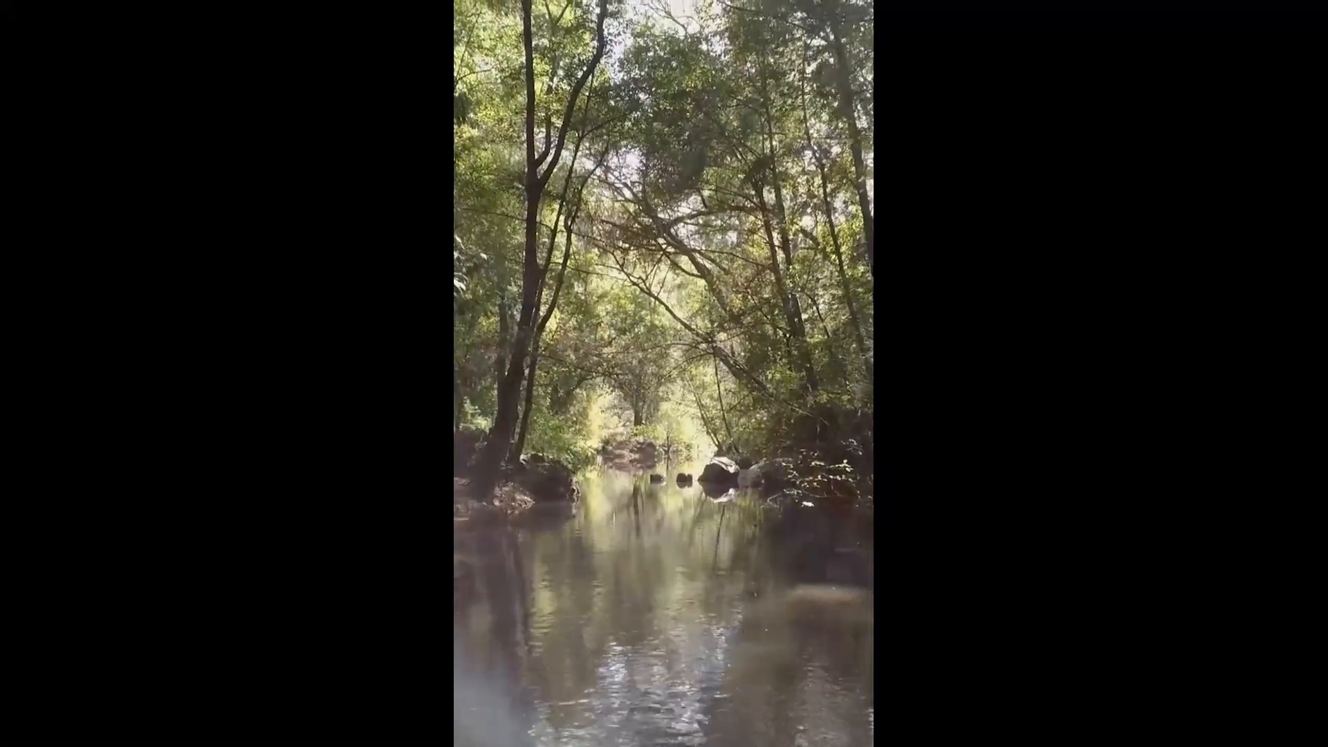
{"action": "mouse_move", "coordinate": [947, 391]}
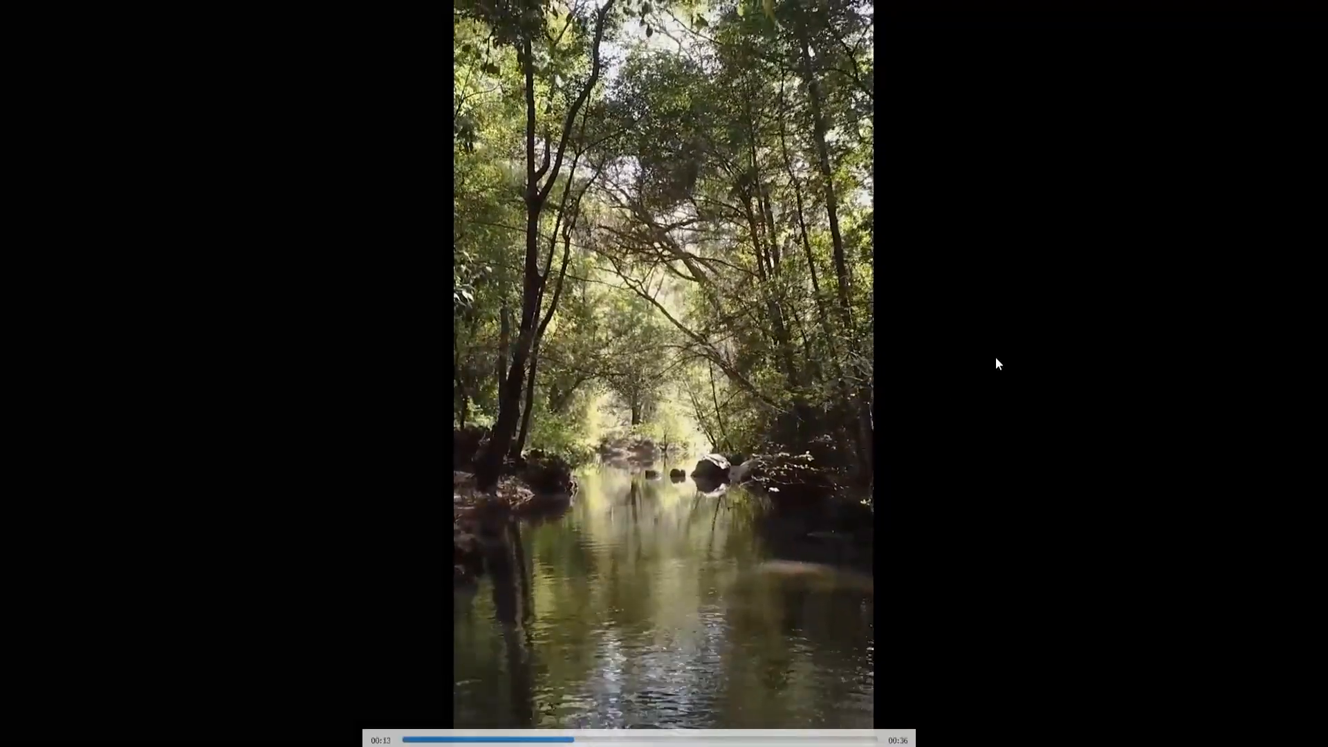